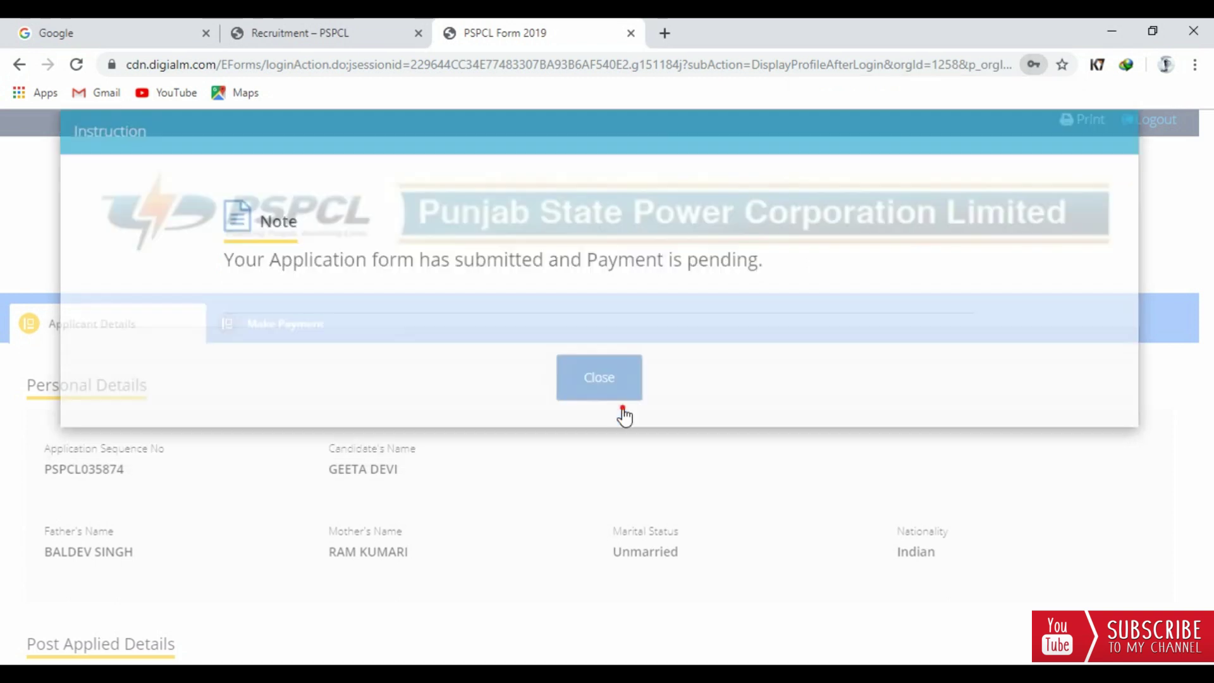
- Close the pending-payment note to reveal the Make Payment instructions
left_click(283, 328)
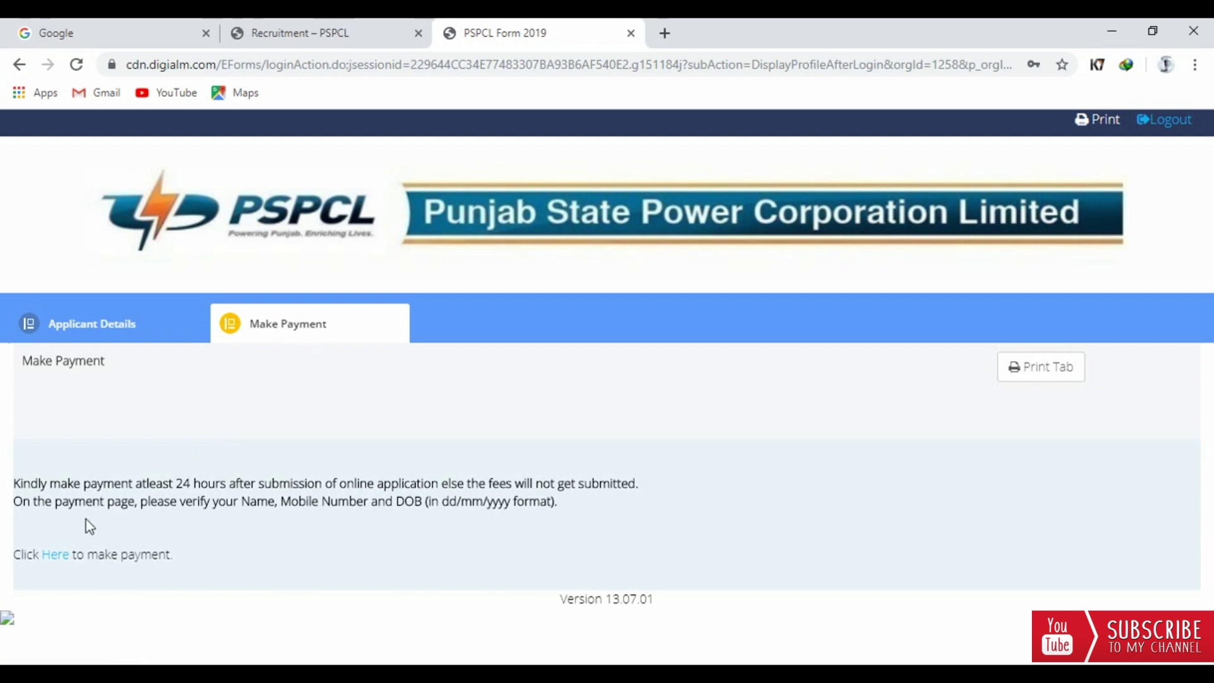
- Open State Bank Collect, accept the terms and conditions, and proceed
left_click(56, 555)
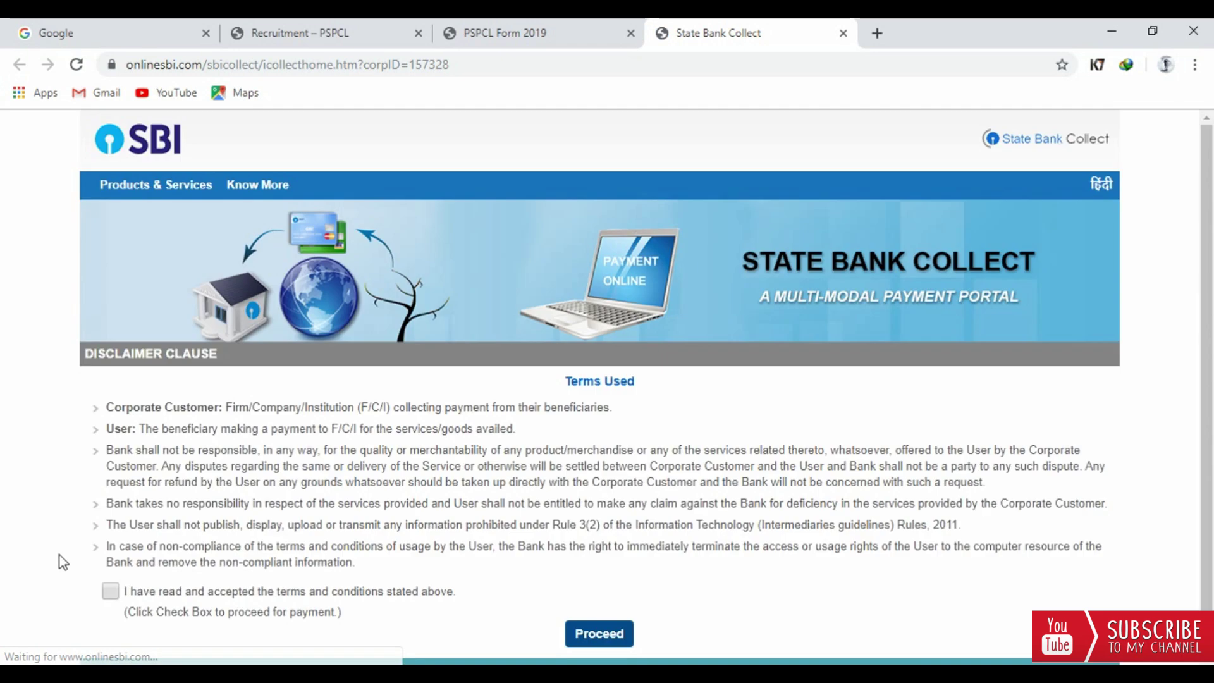
scroll(560, 478, "down", 1)
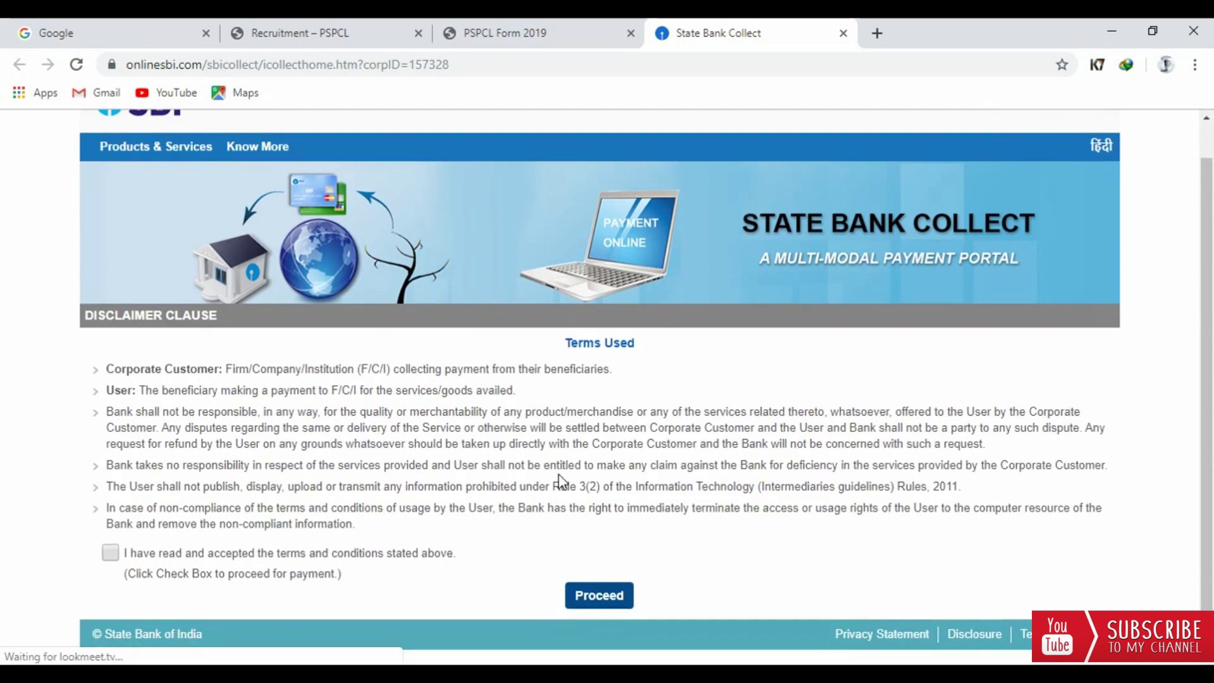
left_click(109, 554)
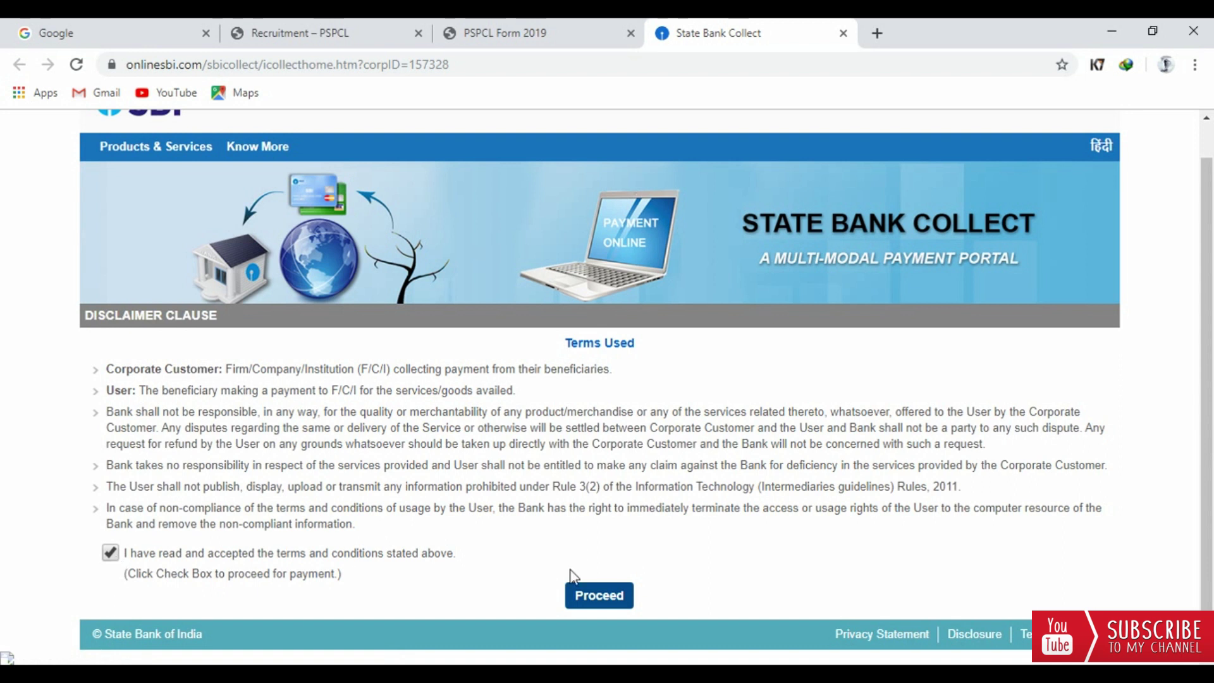
left_click(600, 597)
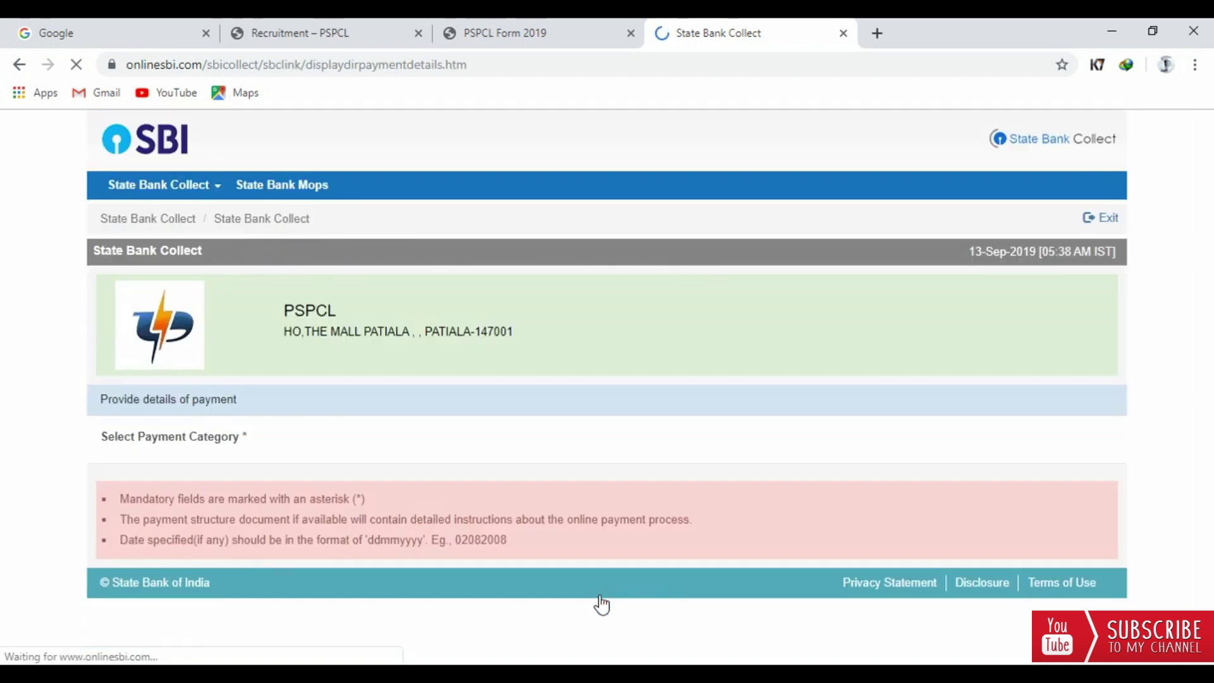
- Choose the Recruitment CRA 293/19 and 294/19 category and submit the application sequence number
left_click(467, 442)
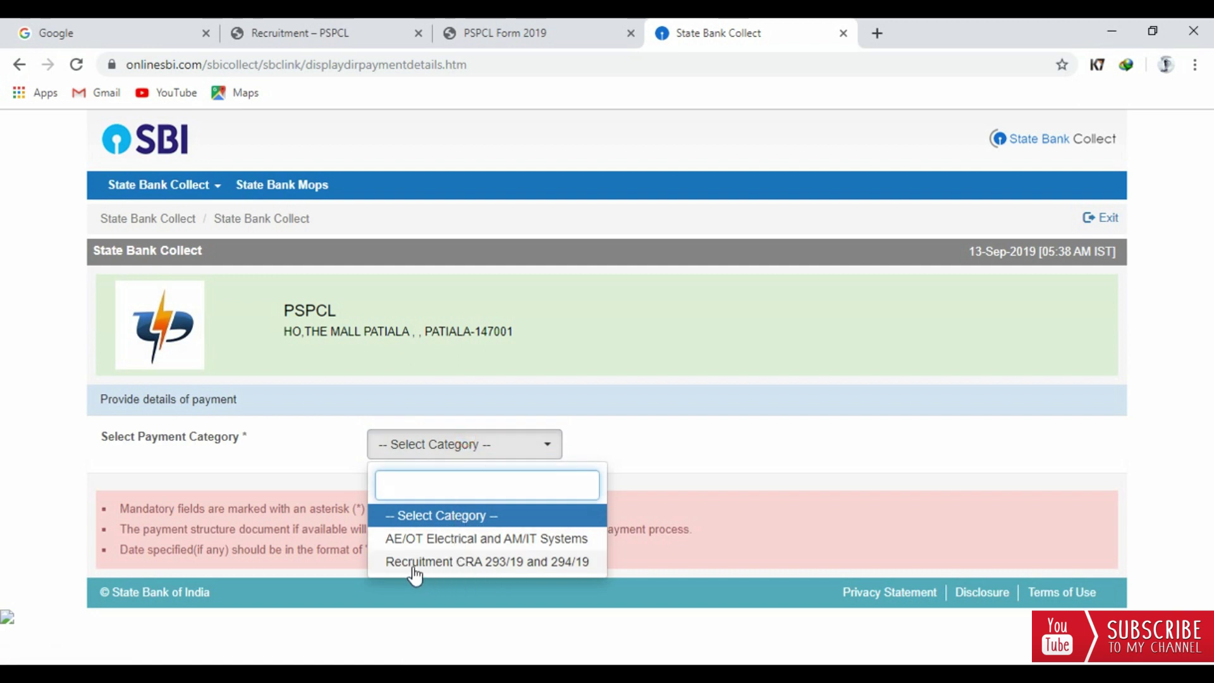
left_click(500, 563)
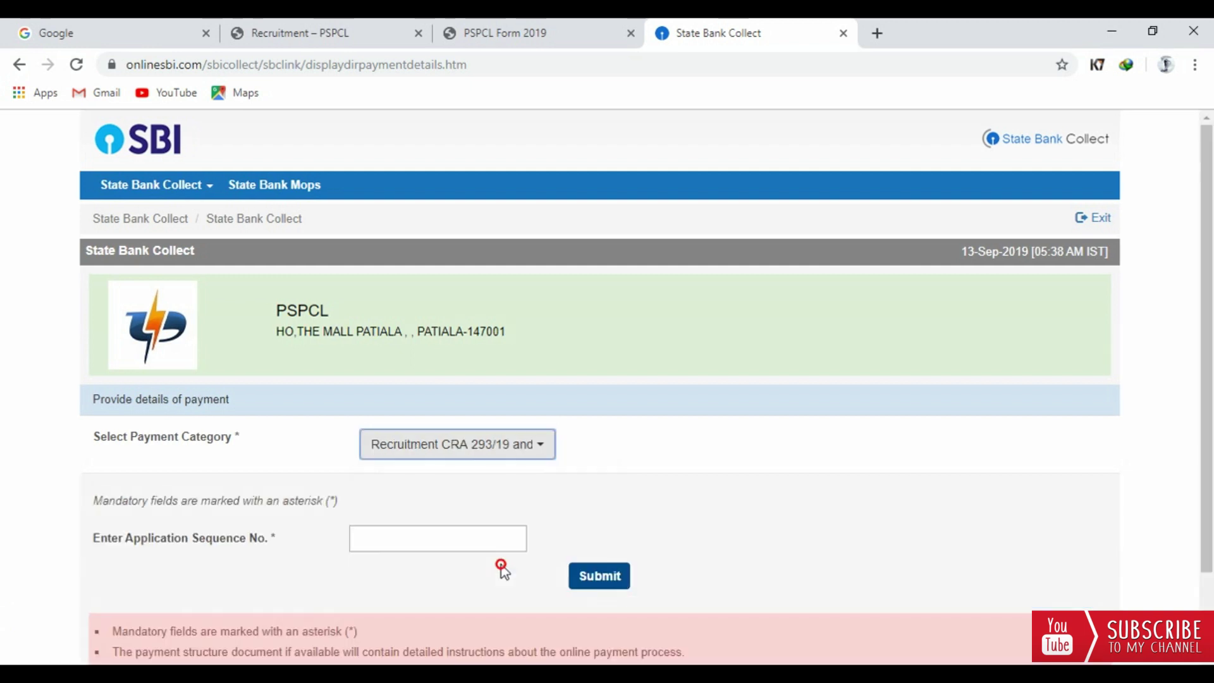
left_click(447, 550)
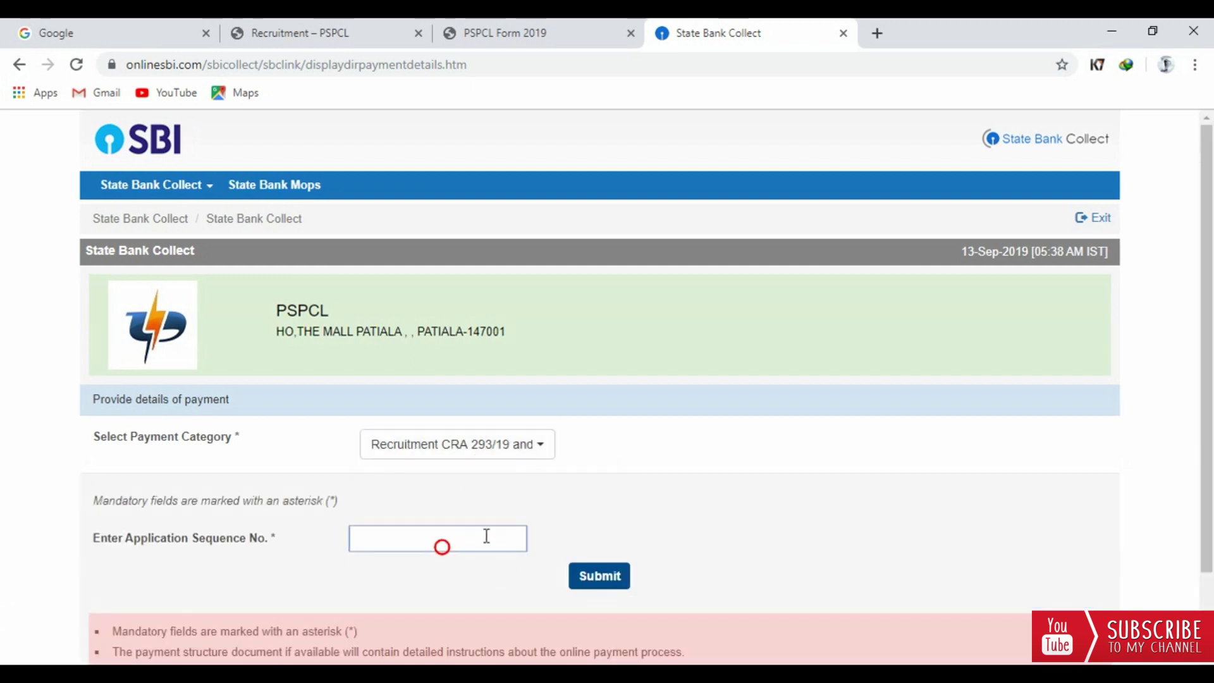
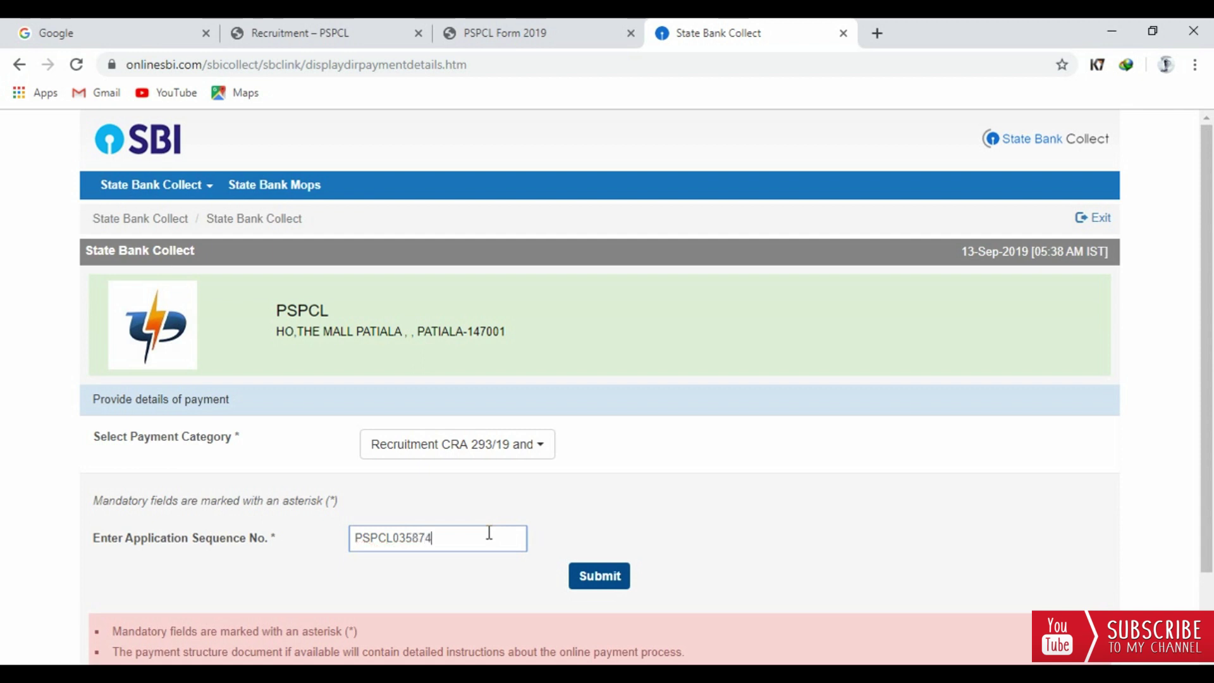
left_click(594, 577)
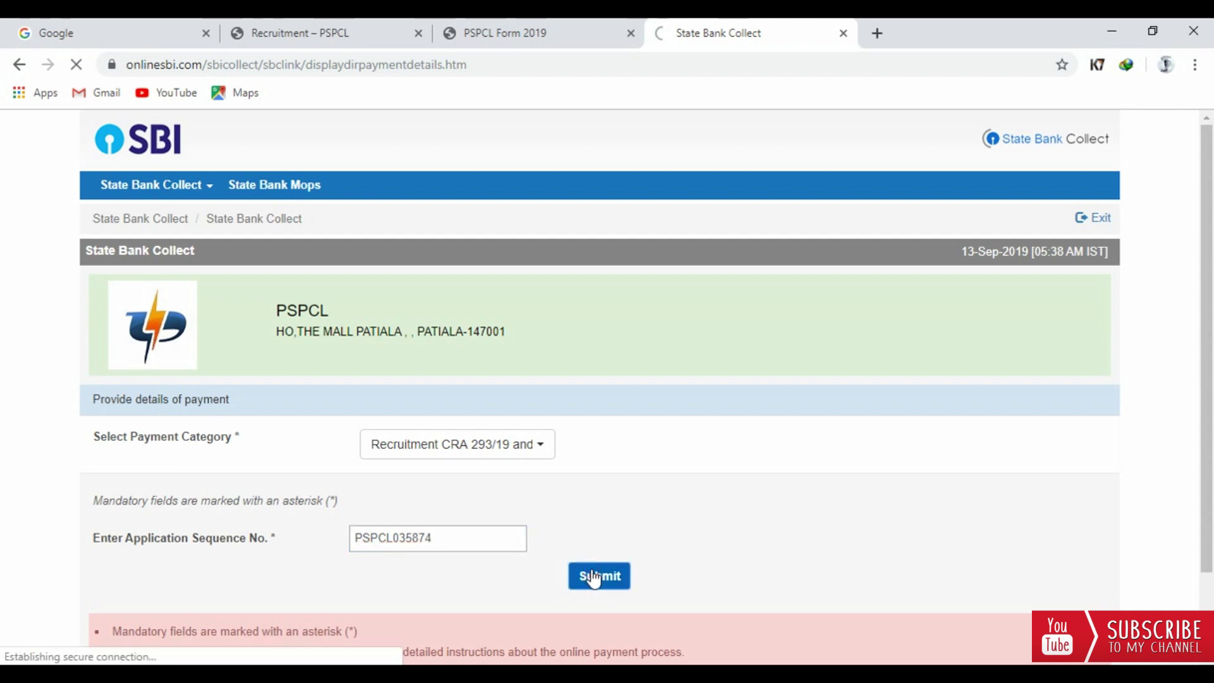
- Enter the candidate's full name in the payment details form
scroll(530, 456, "down", 4)
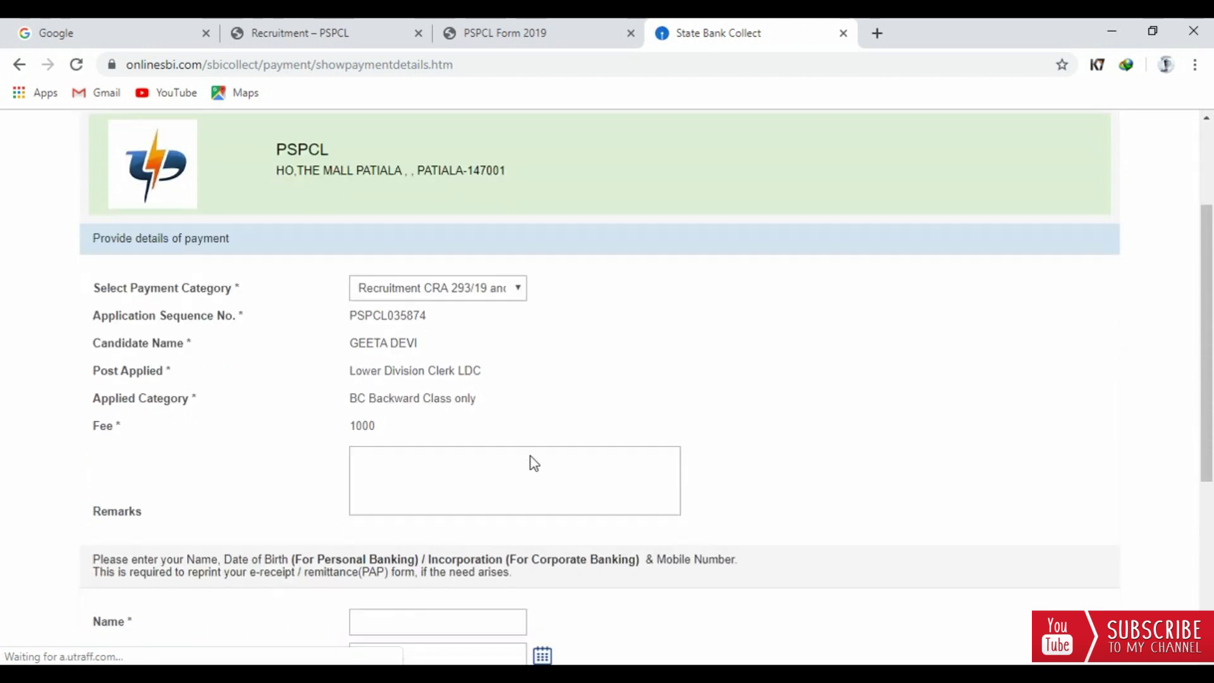
scroll(530, 457, "down", 1)
left_click(438, 427)
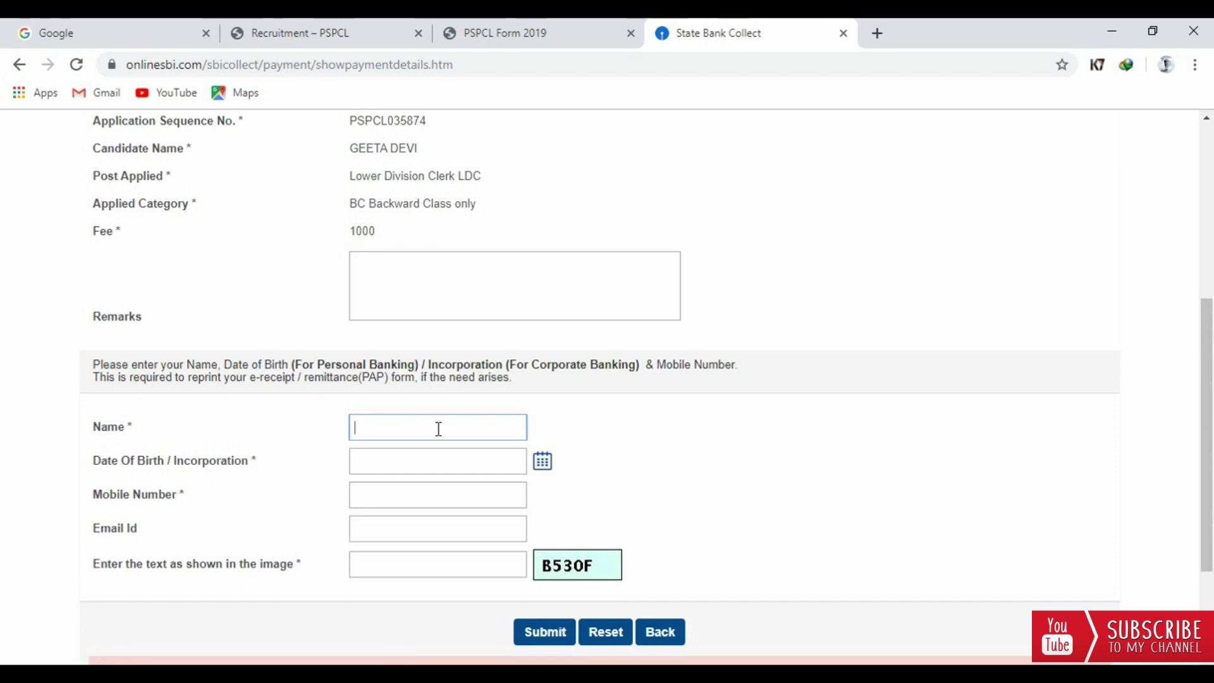
key("Tab")
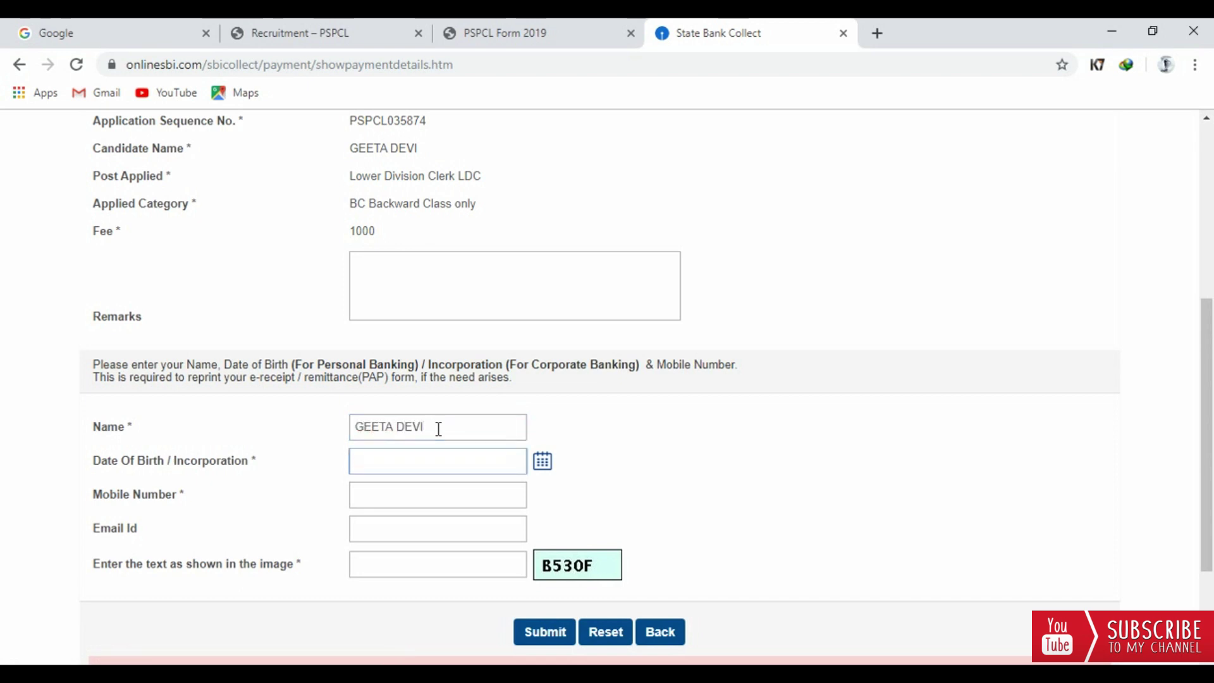
- Pick the candidate's date of birth in the calendar
left_click(544, 463)
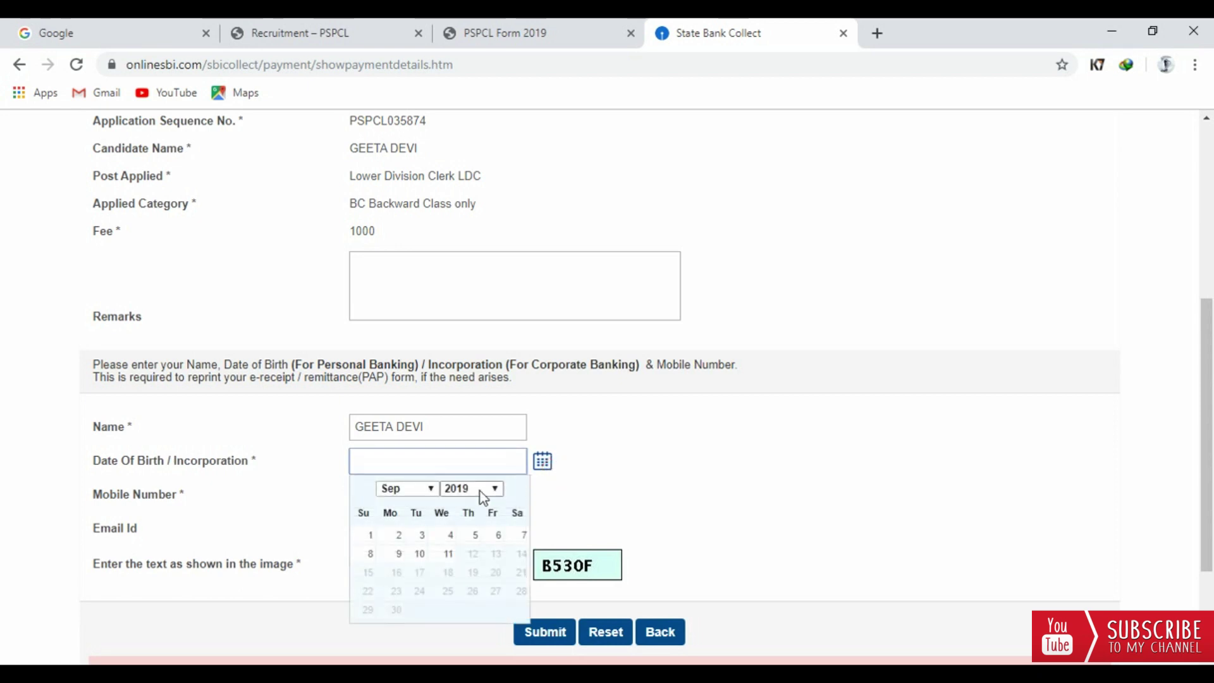
left_click(417, 490)
left_click(403, 600)
left_click(397, 492)
left_click(404, 587)
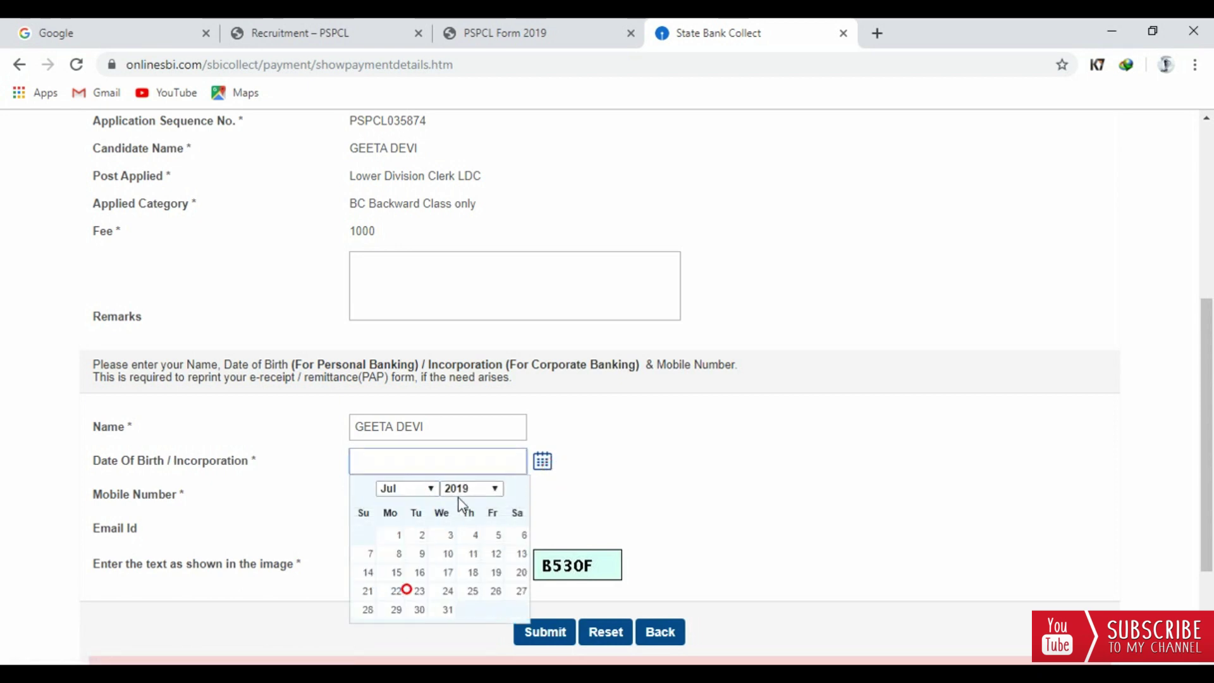
left_click(463, 492)
scroll(490, 336, "up", 8)
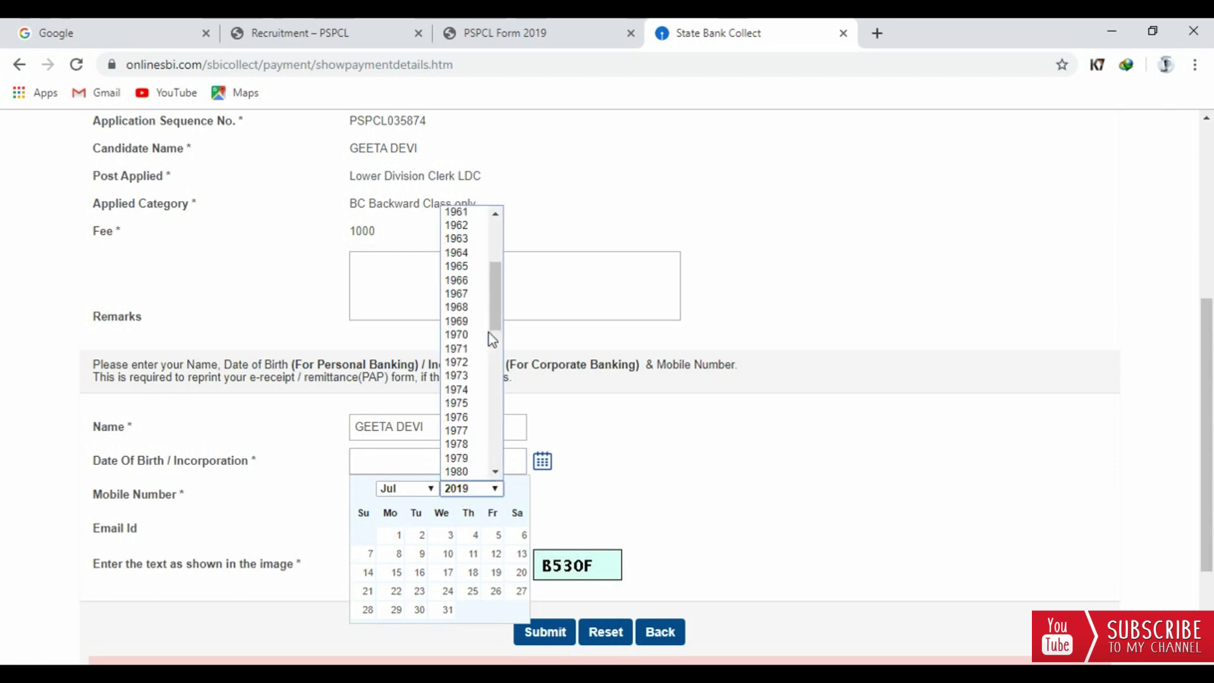
scroll(486, 340, "down", 3)
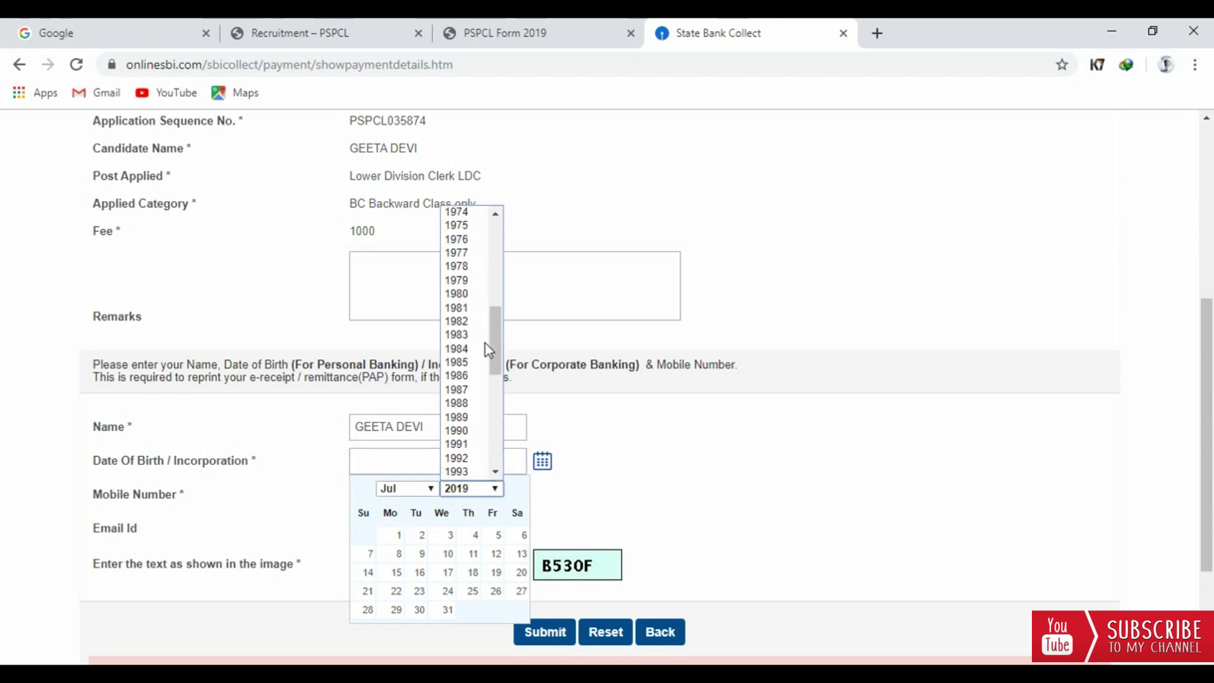
left_click(476, 417)
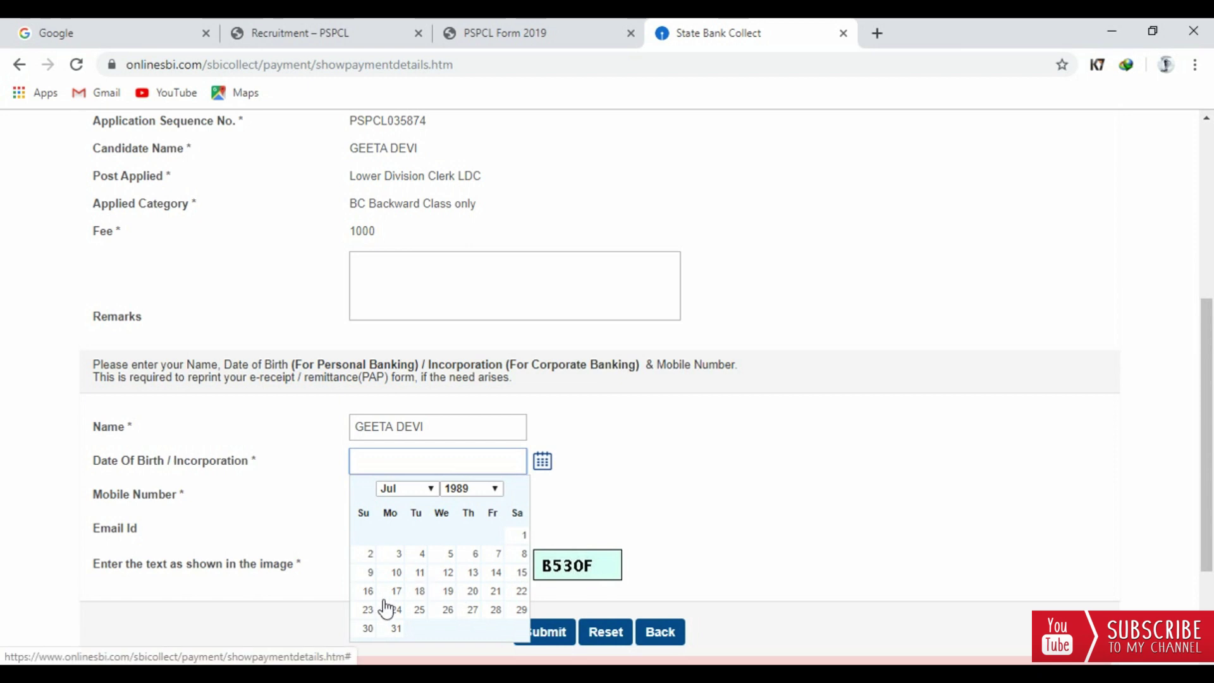
left_click(397, 573)
- Fill in the mobile number, e-mail address and captcha text, then submit the form
left_click(379, 497)
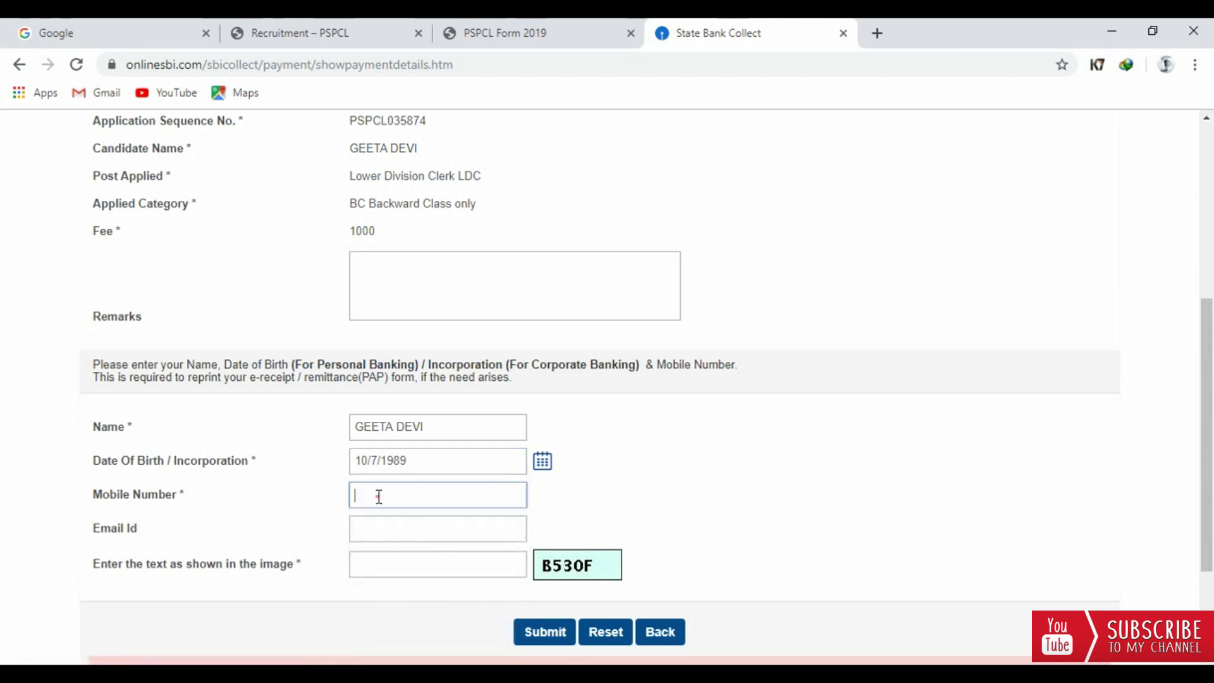
left_click(388, 526)
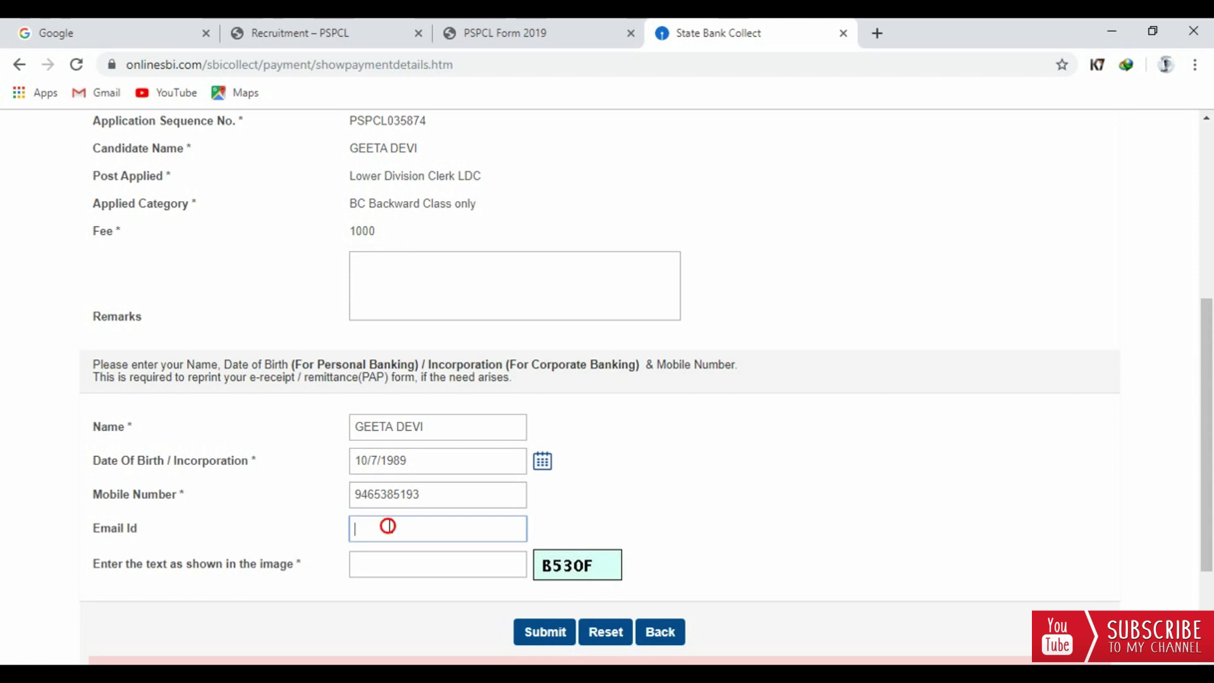
left_click(412, 570)
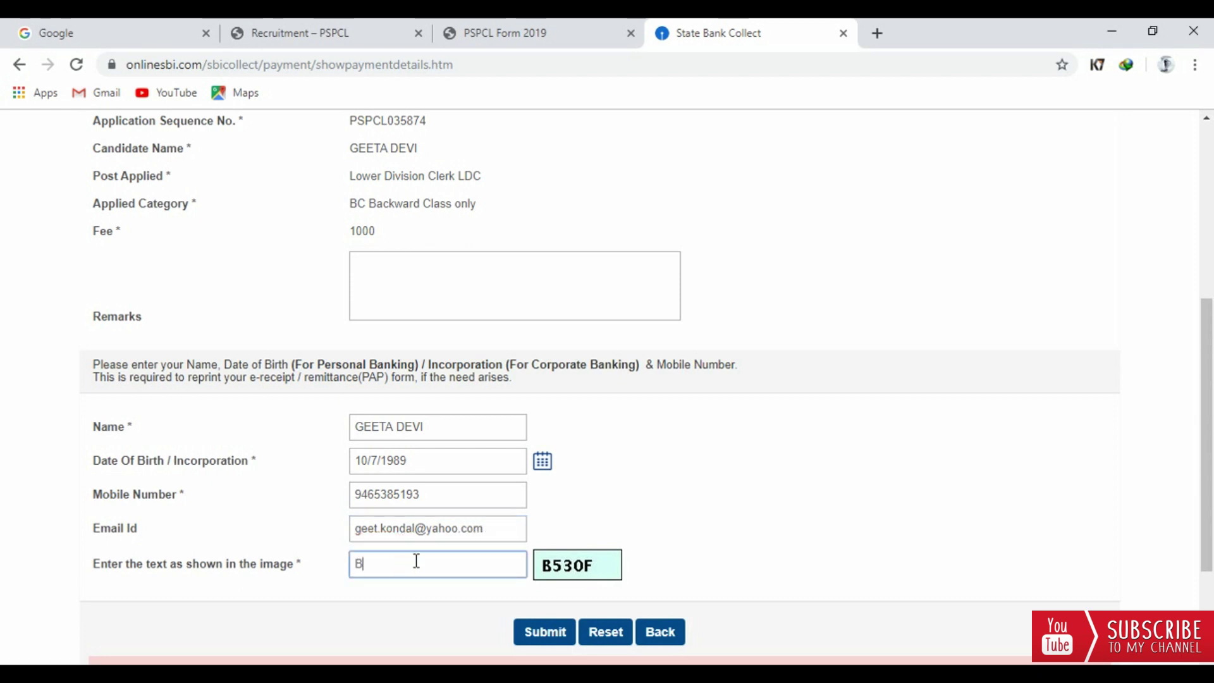
type("B530F")
scroll(416, 561, "down", 3)
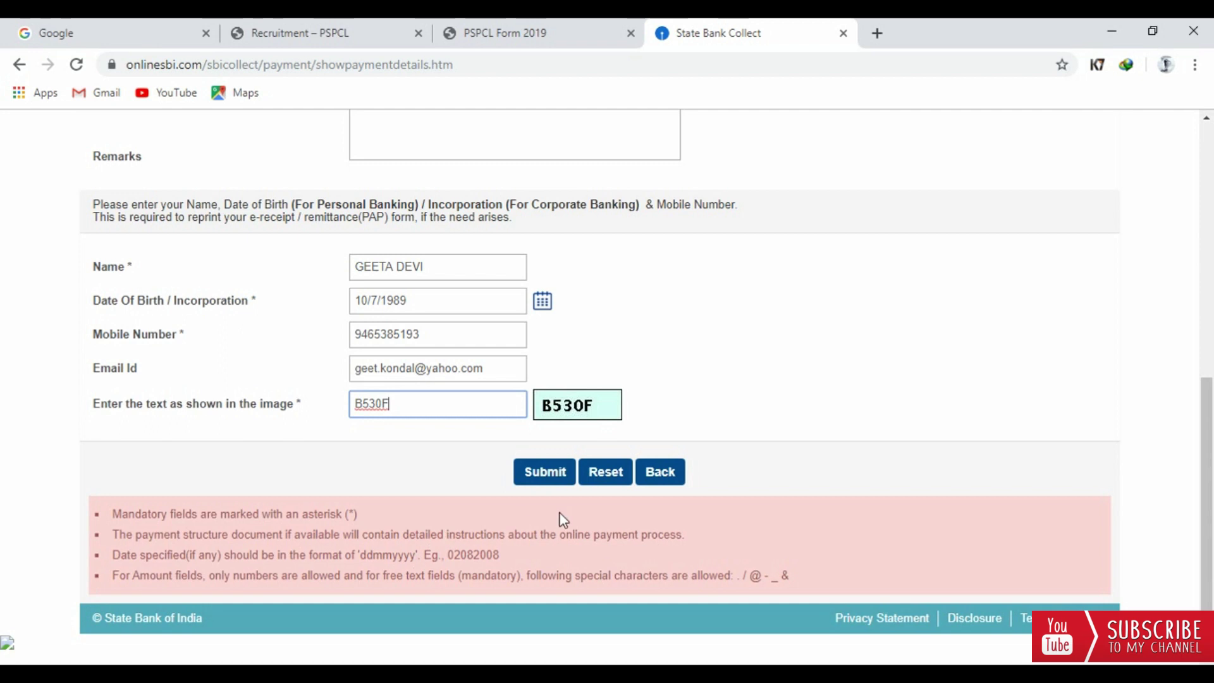
left_click(565, 482)
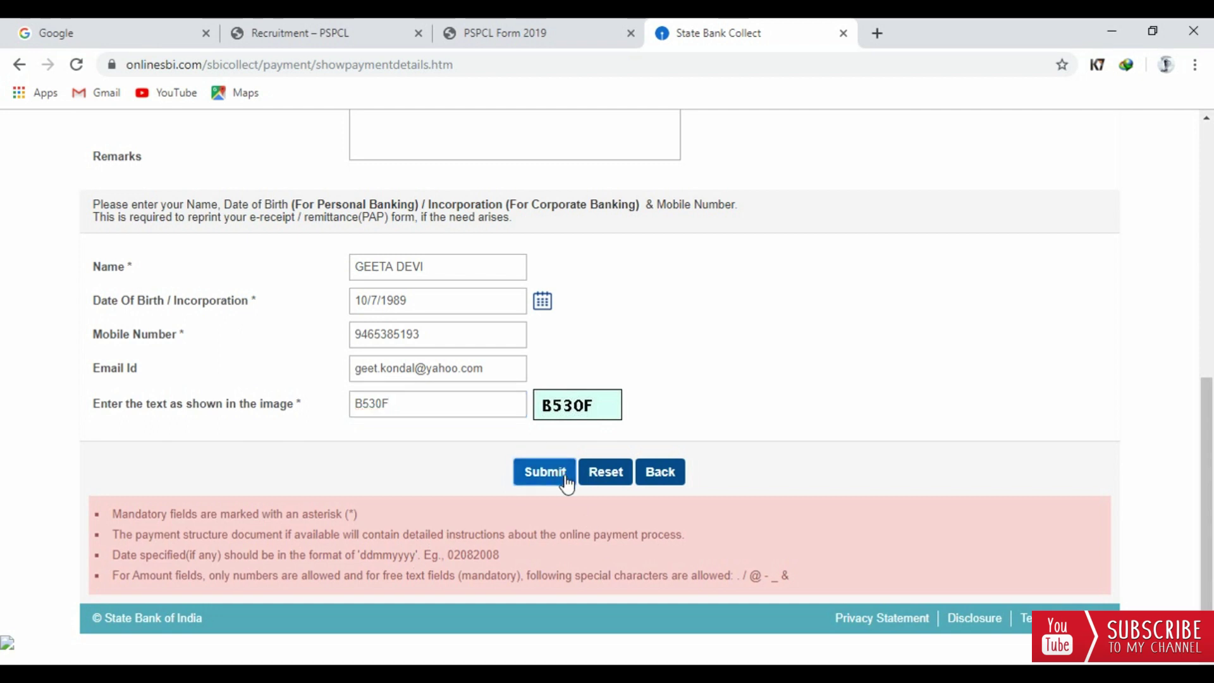
- Review the INR 1,000.00 fee on the Verify page and confirm it
scroll(568, 482, "down", 3)
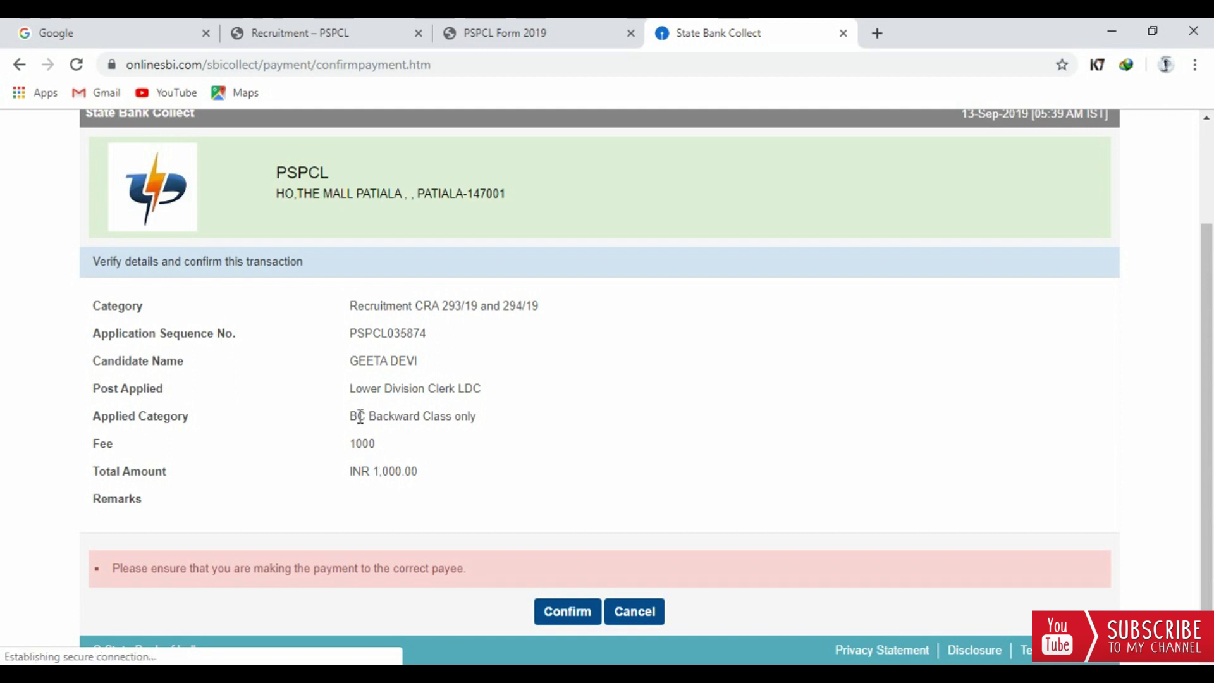
double_click(379, 444)
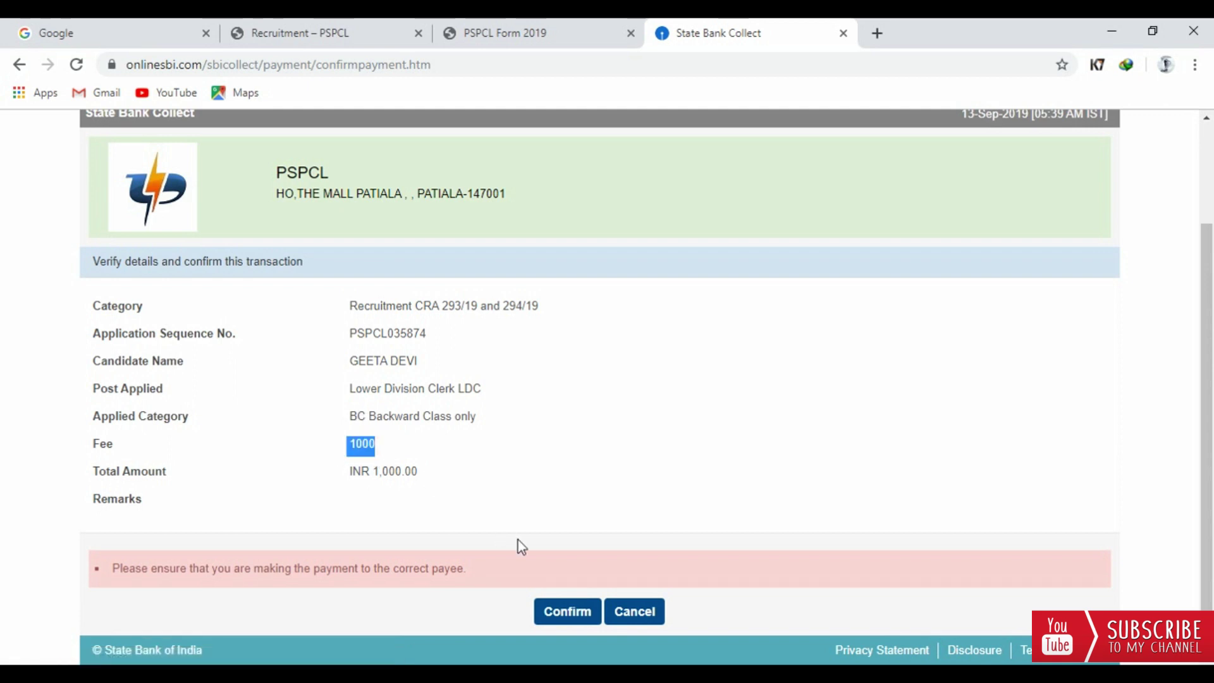
left_click(583, 614)
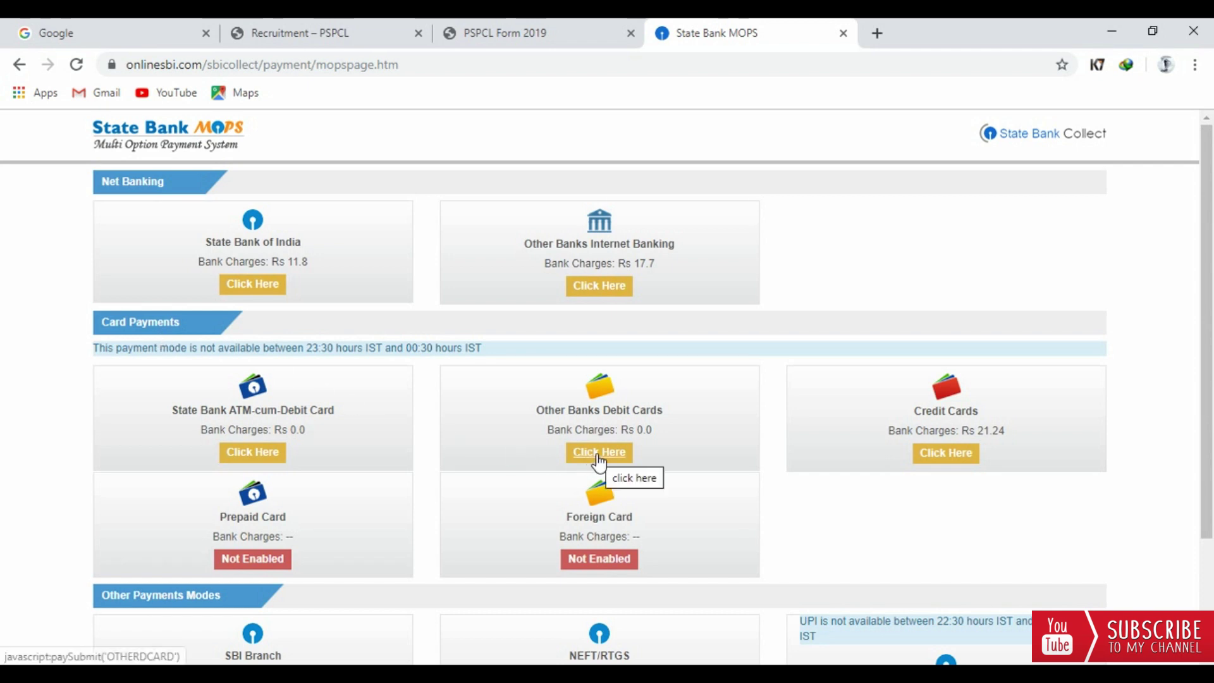
- Compare the bank charges and choose Other Banks Debit Cards, which has the Rs 0.0 charge
left_click_drag(651, 430, 637, 435)
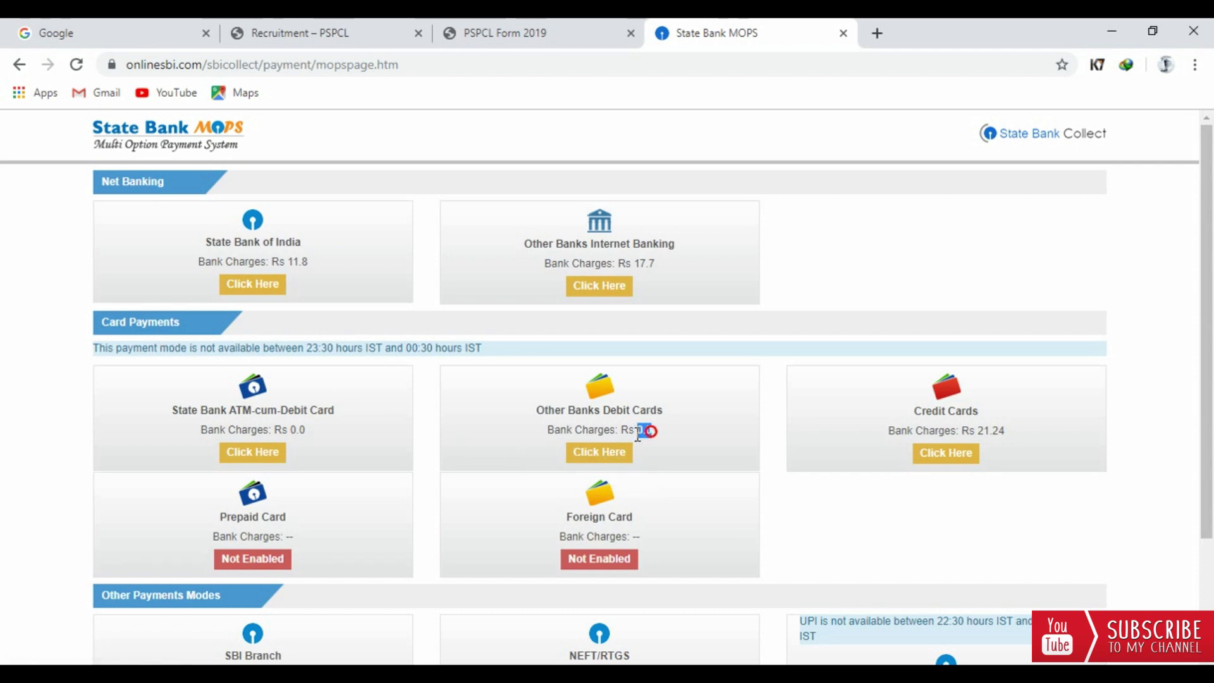
left_click_drag(1006, 435, 958, 434)
left_click_drag(660, 263, 629, 264)
left_click_drag(312, 261, 285, 261)
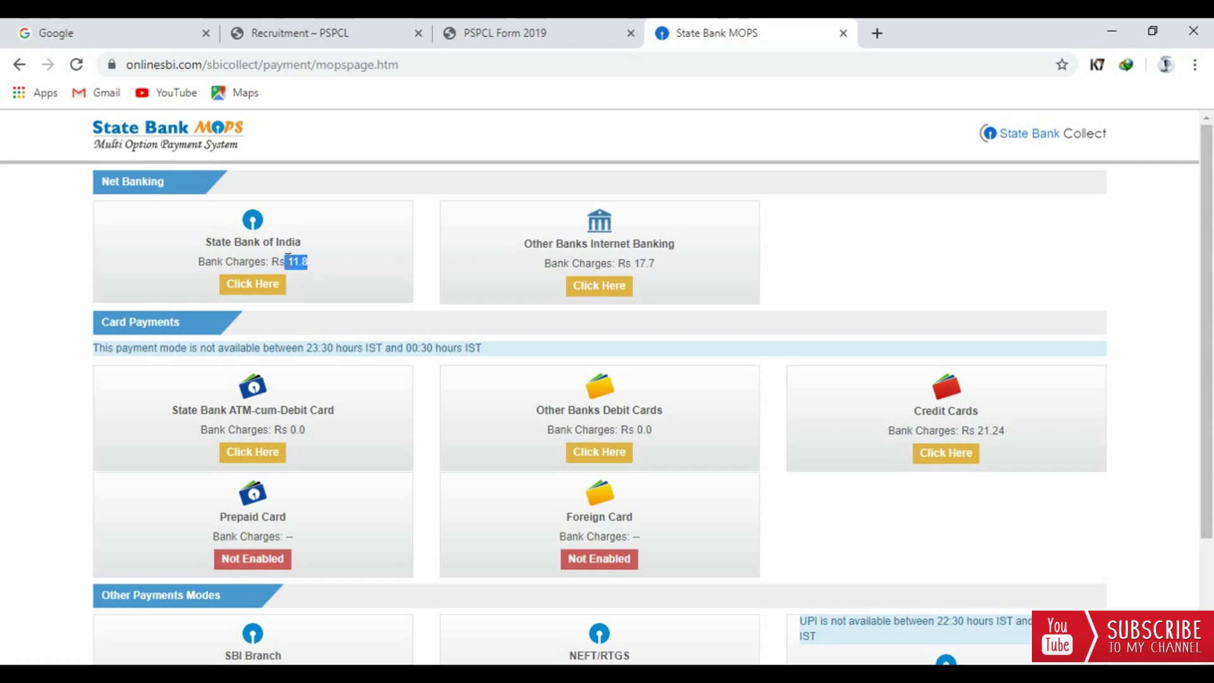
left_click(603, 454)
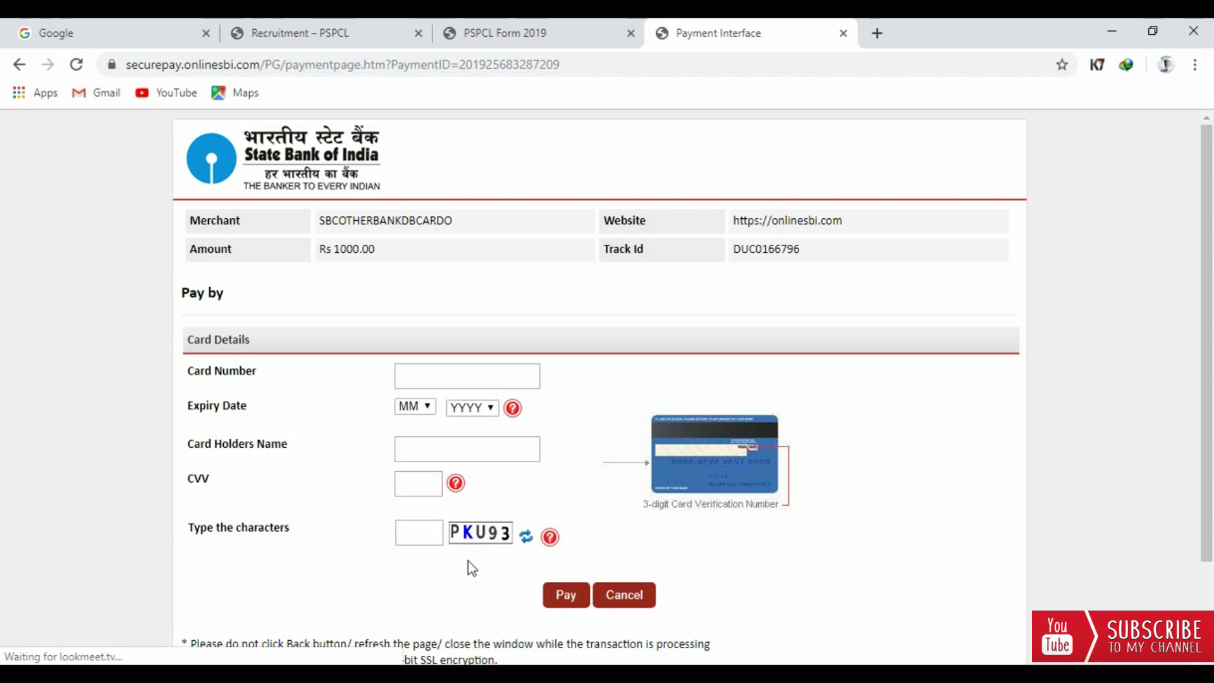
- Enter the debit card number and set the expiry to 11/2022
left_click(433, 379)
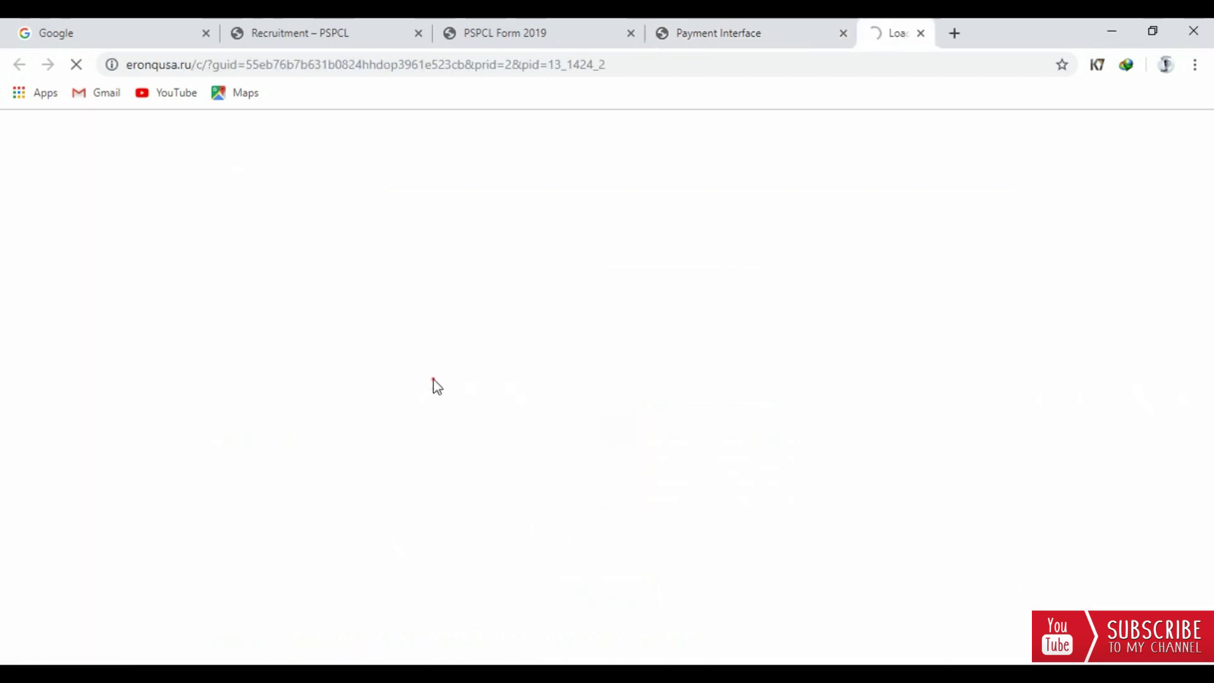
left_click(765, 25)
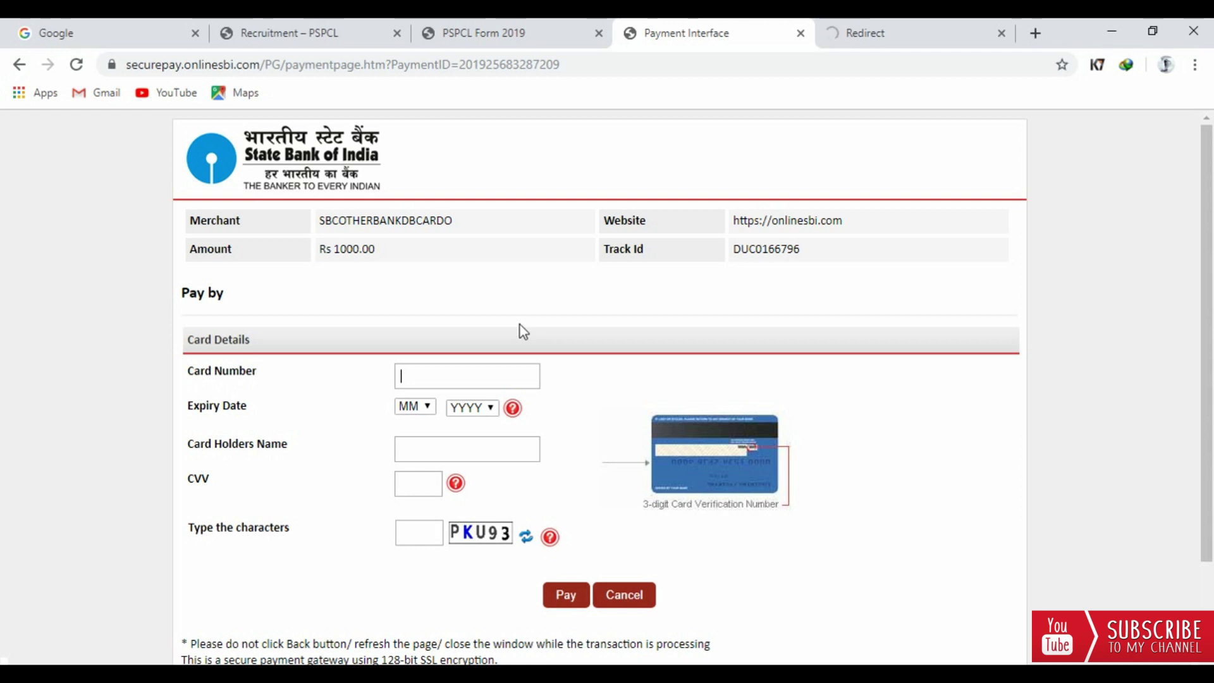
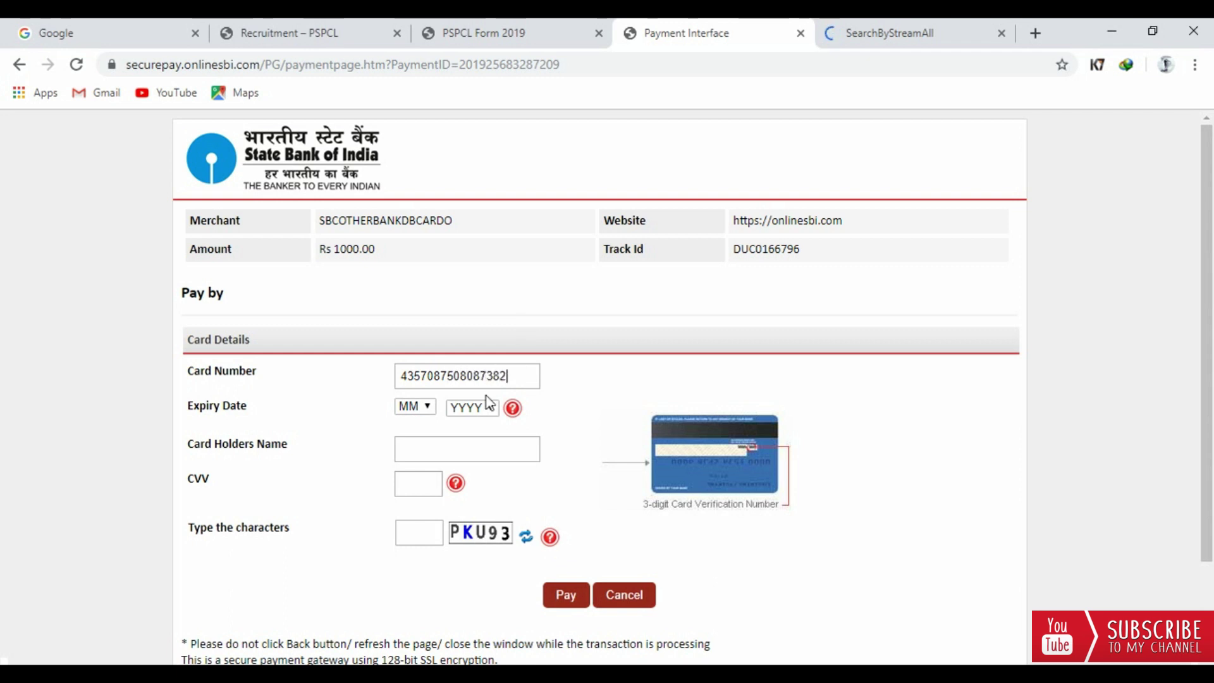
left_click(418, 408)
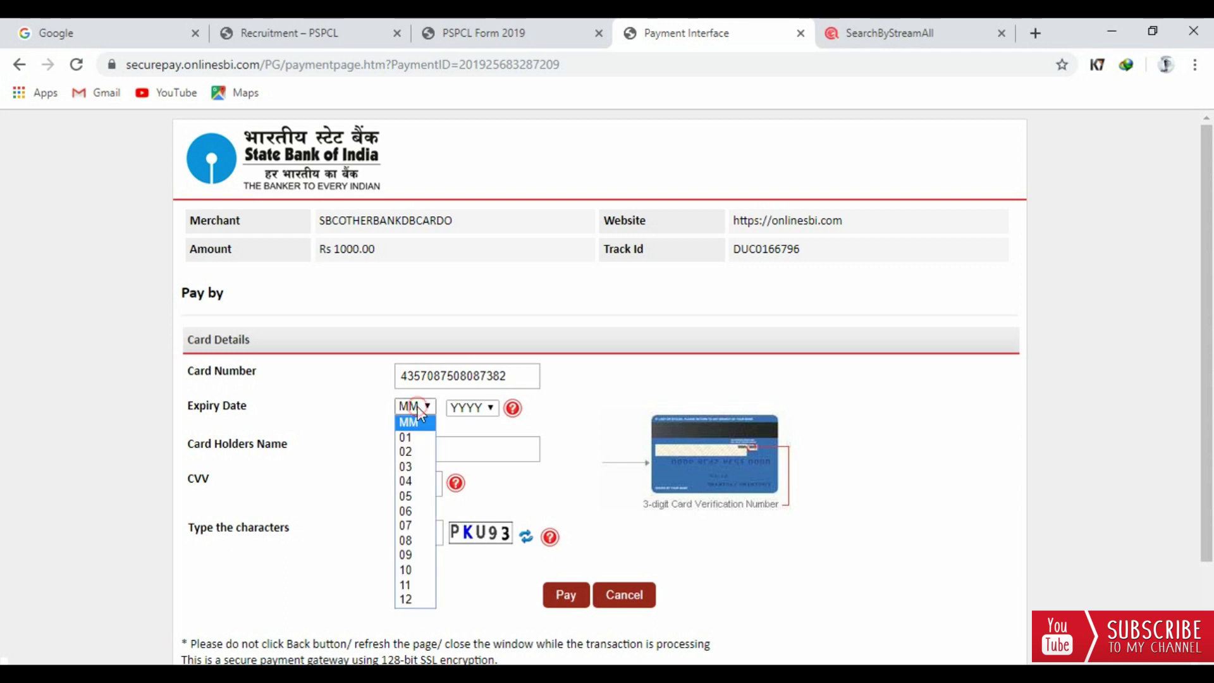
left_click(418, 589)
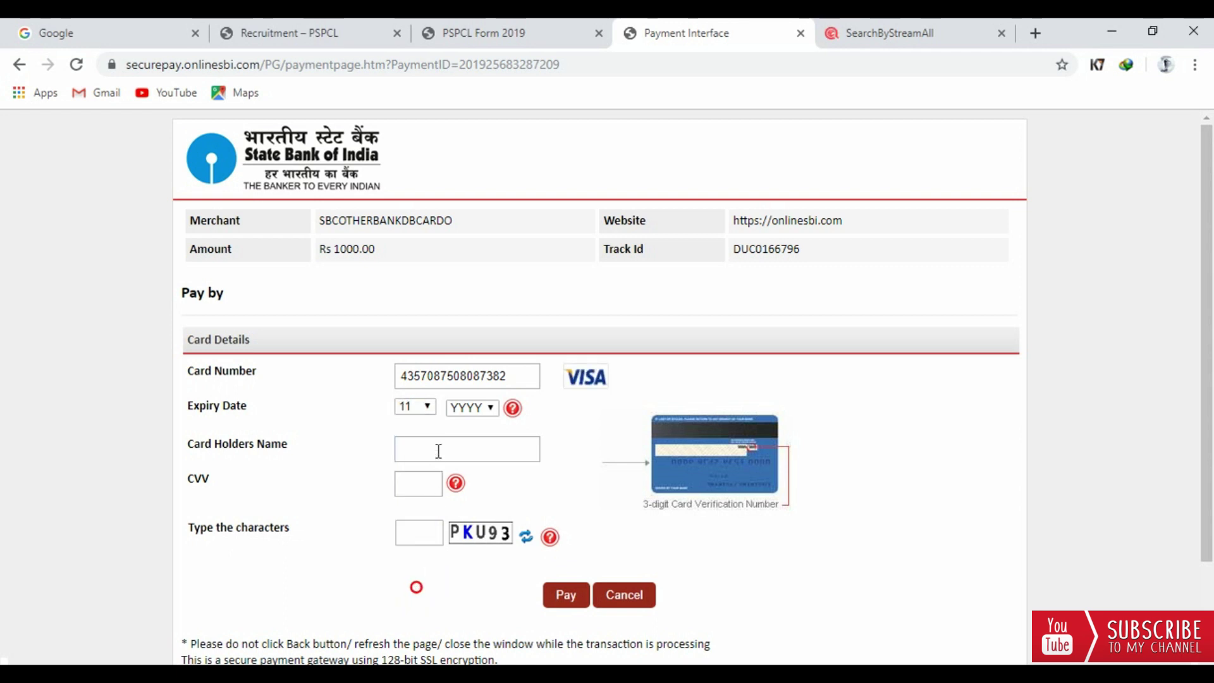
left_click(482, 408)
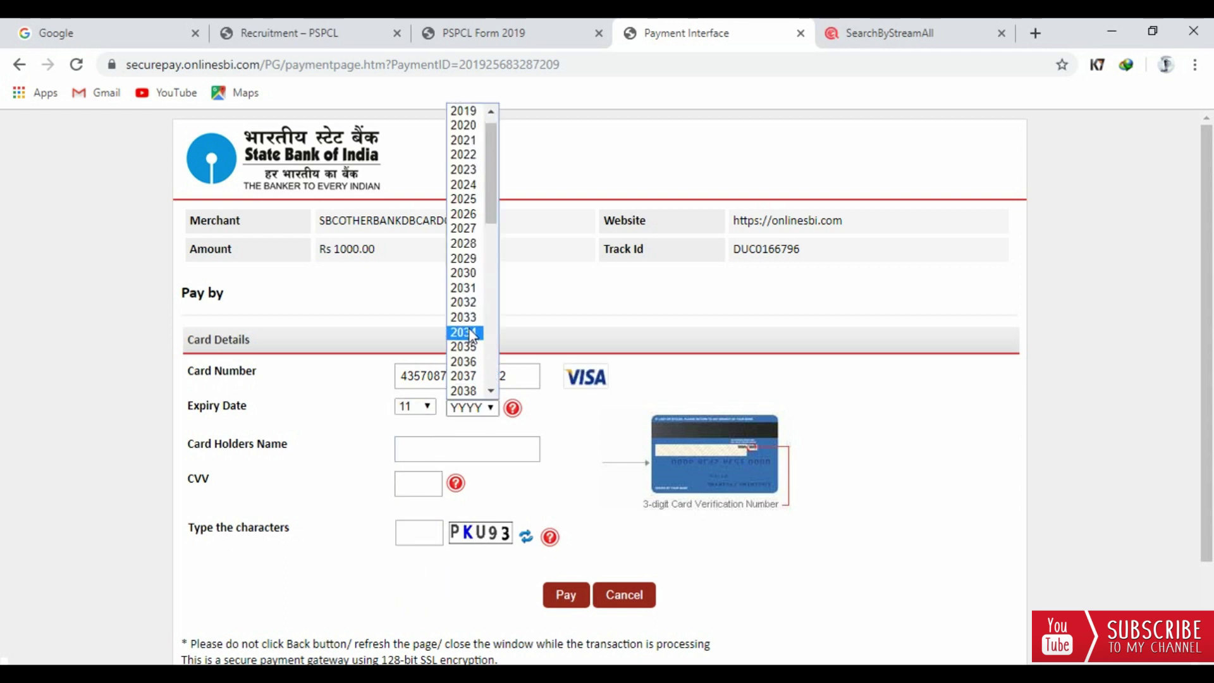
left_click(472, 158)
- Enter the cardholder's name, the CVV and the corrected captcha characters
left_click(457, 447)
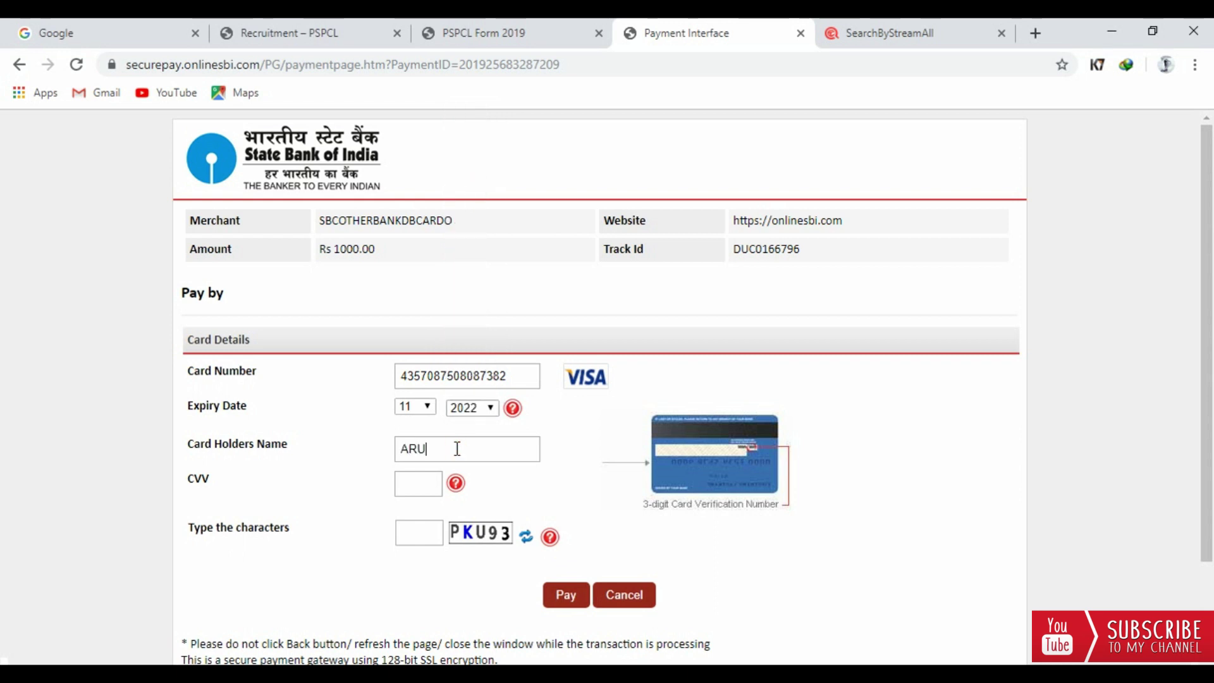
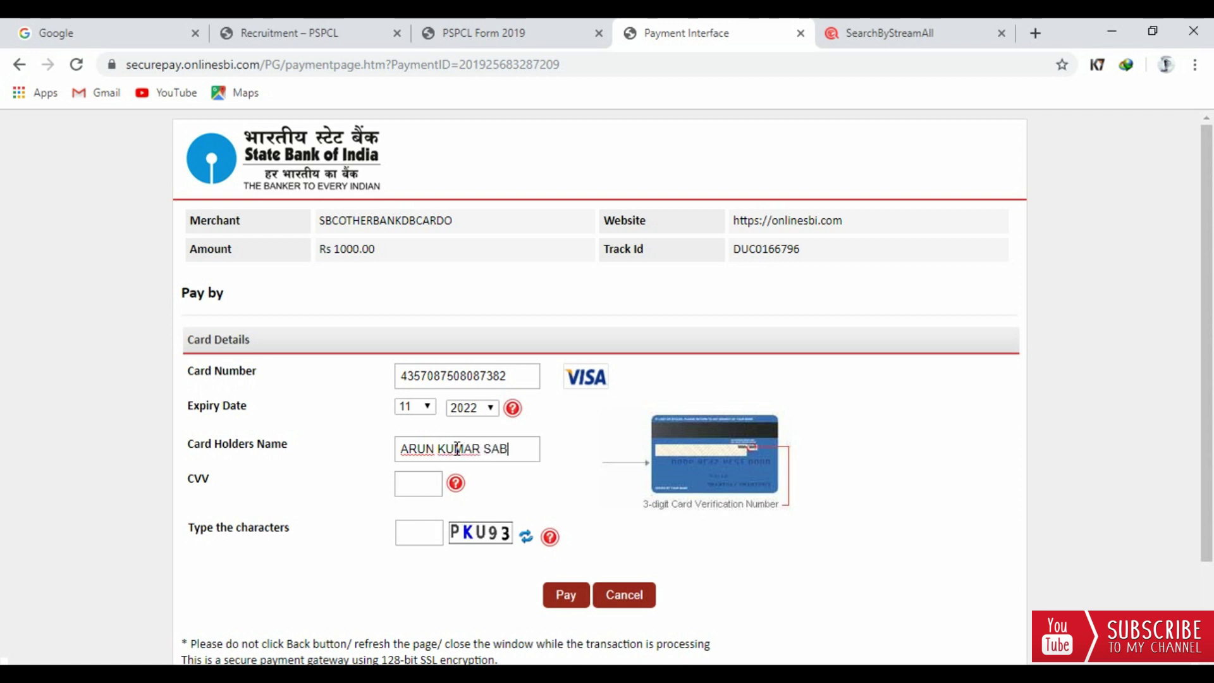
key("Tab")
type("•••")
left_click(429, 539)
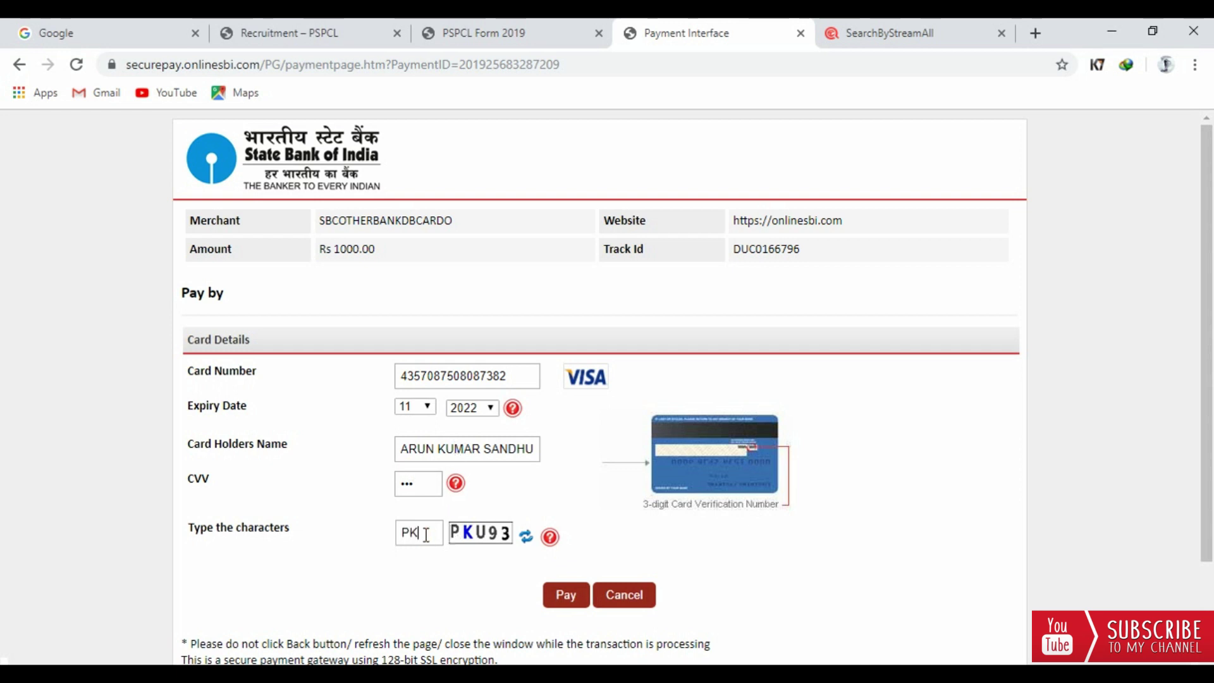
type("PKY94")
key("BackSpace")
type("3")
key("Left")
key("Left")
key("BackSpace")
type("U")
- Pay by card, decline saving the password, and submit the one-time password
left_click(576, 602)
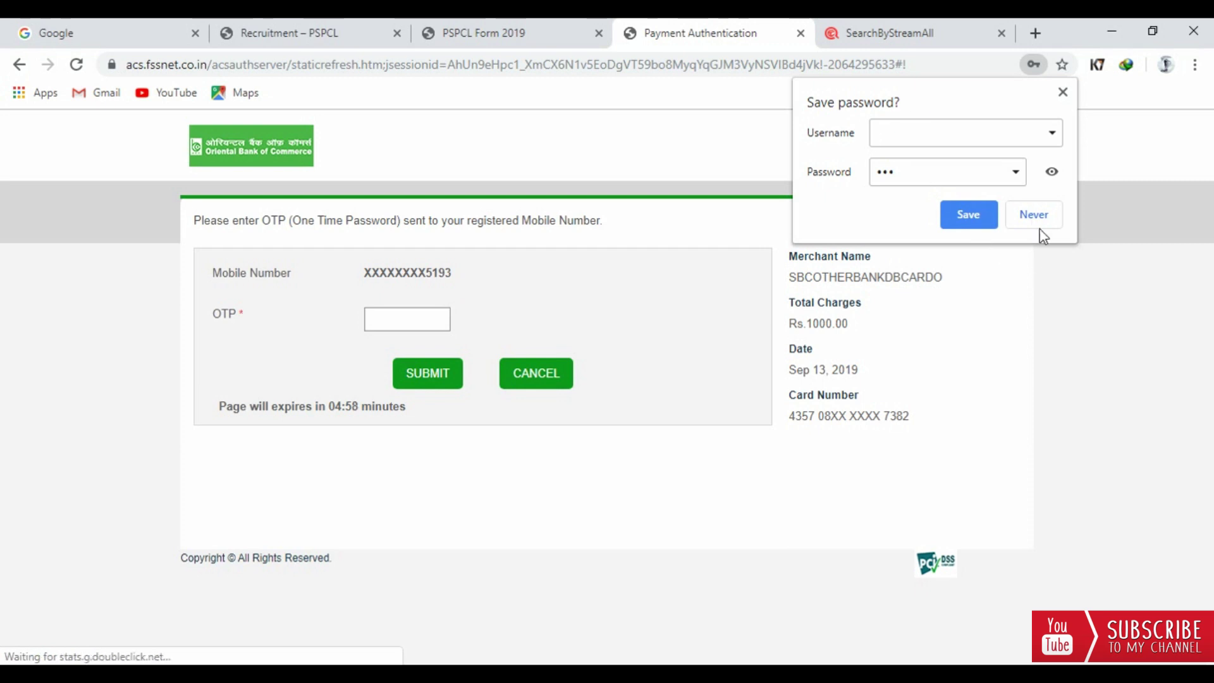
left_click(1030, 215)
left_click(428, 318)
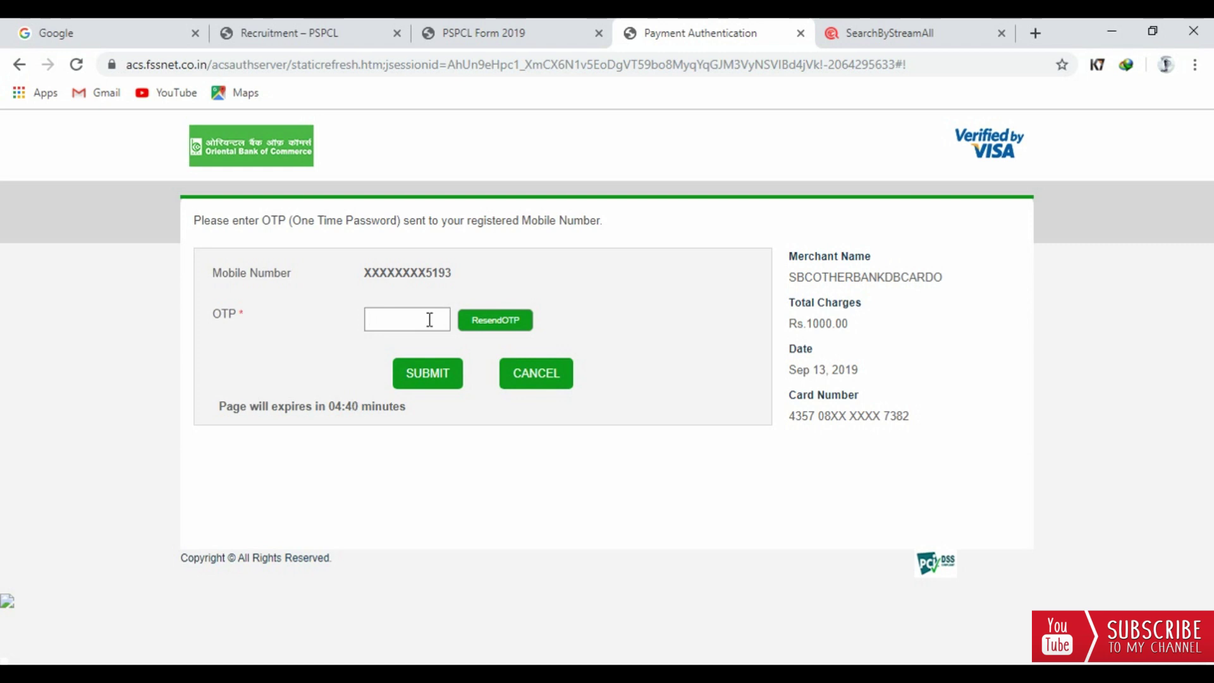
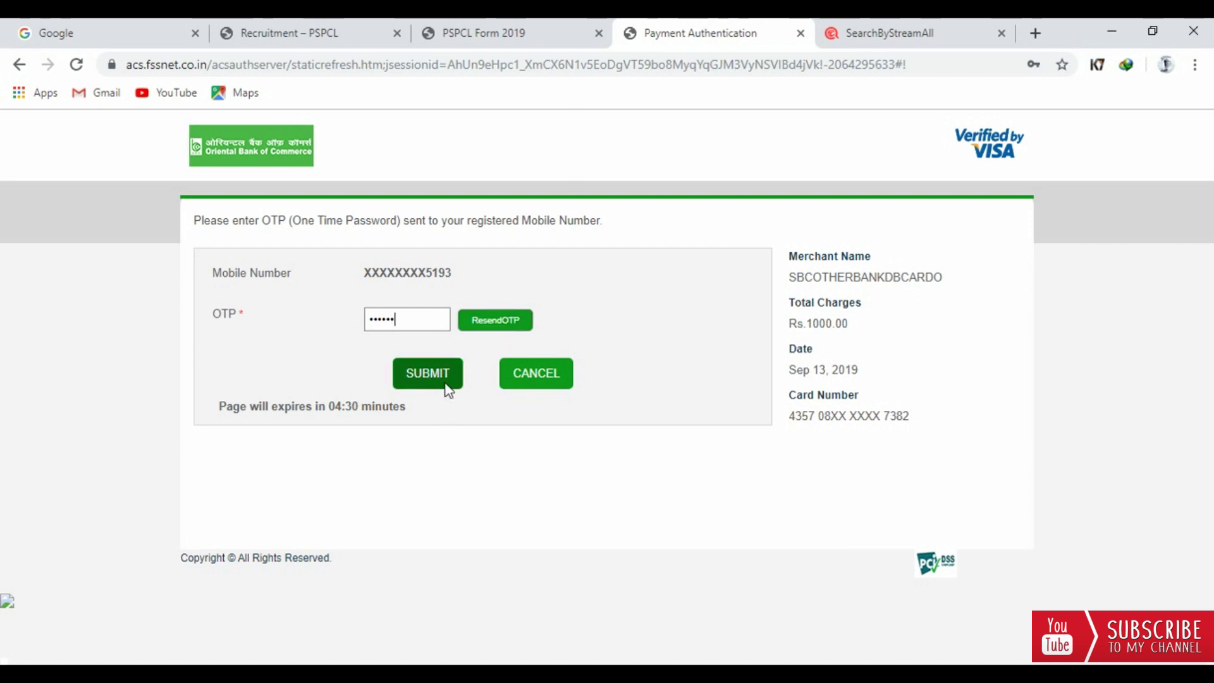
key("ctrl+a")
left_click(418, 364)
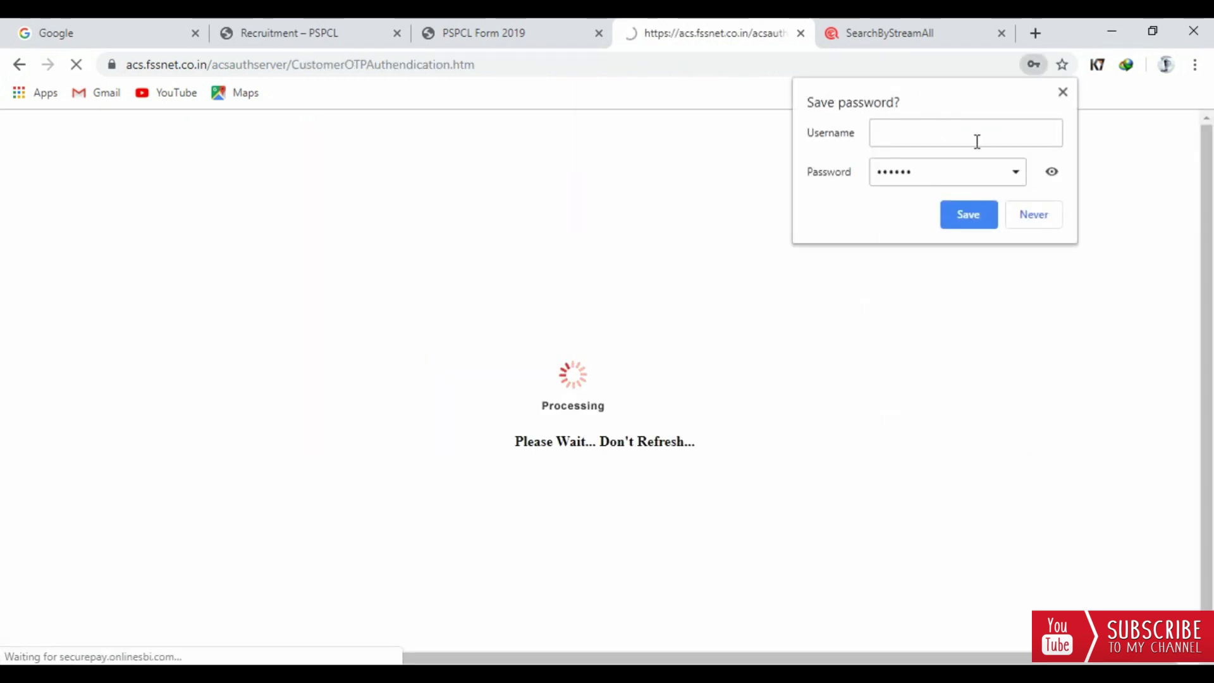
- Decline saving the password and scroll the success page down to the e-Receipt link
left_click(1033, 221)
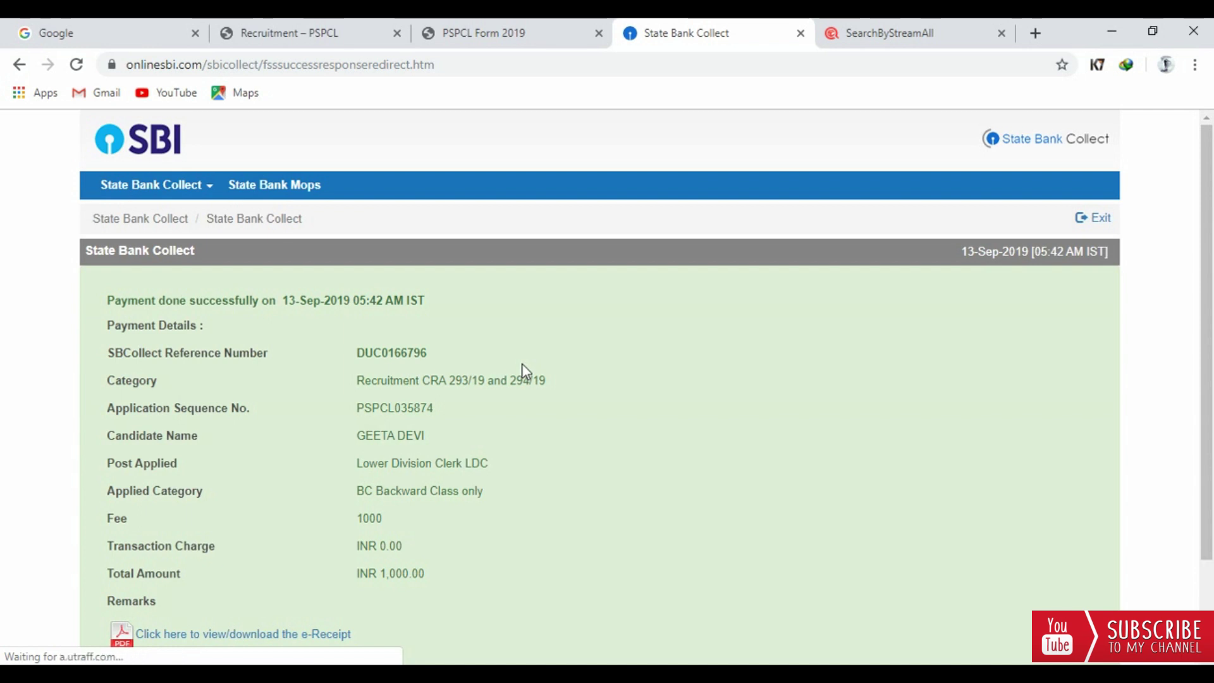
scroll(522, 370, "down", 2)
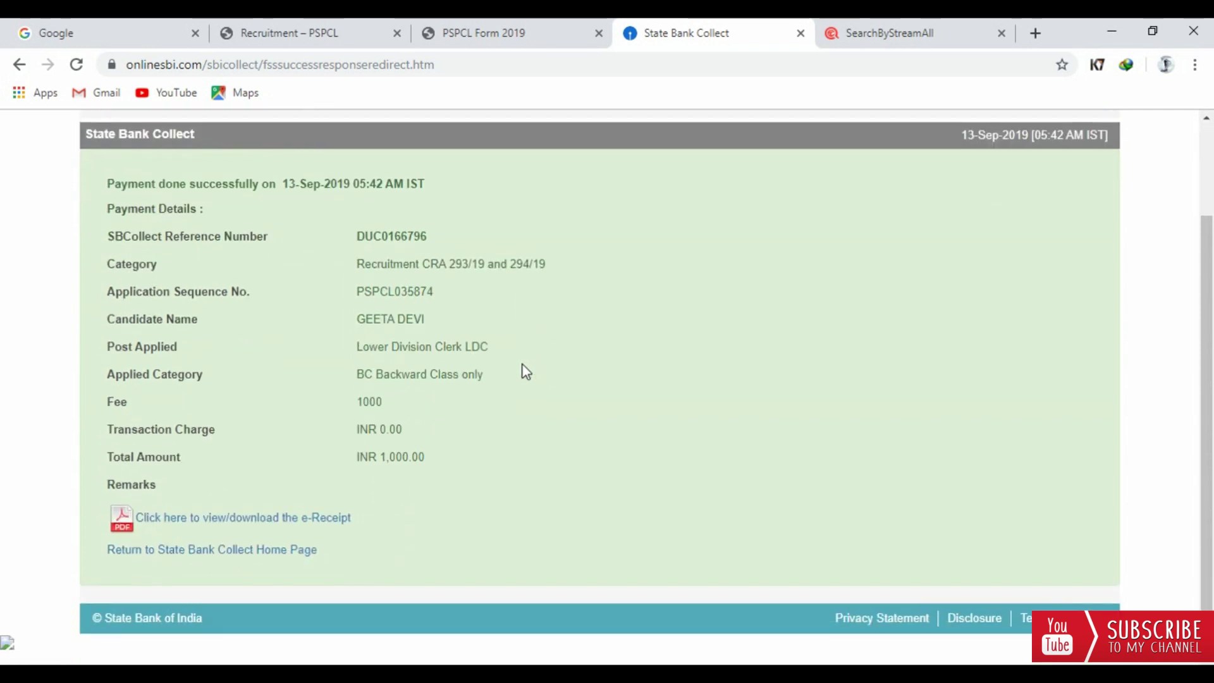
- Open the payment's e-Receipt and print it
left_click(283, 523)
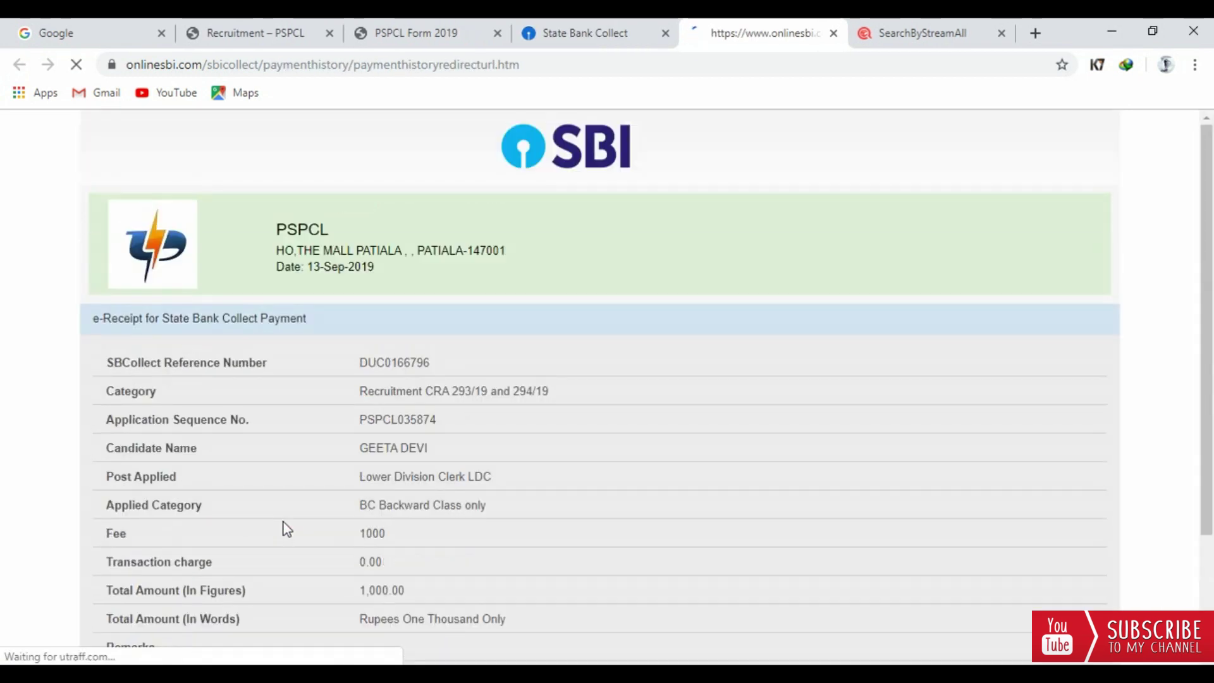
scroll(646, 434, "down", 3)
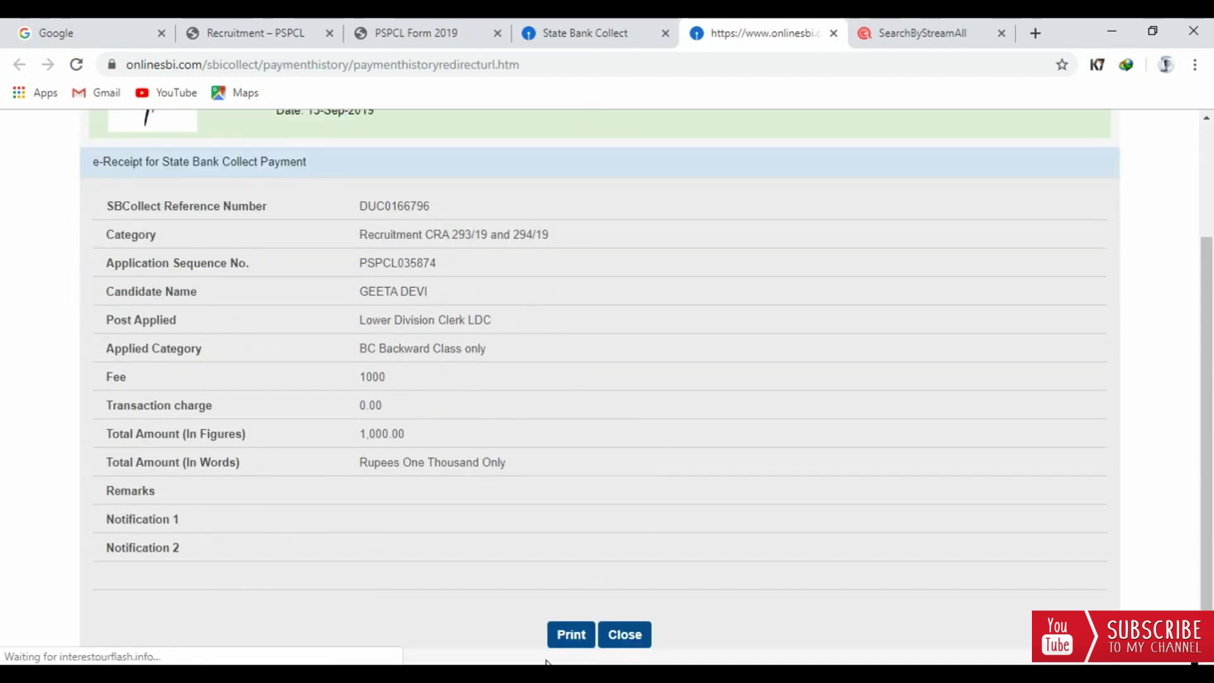
scroll(658, 320, "up", 3)
scroll(658, 320, "down", 3)
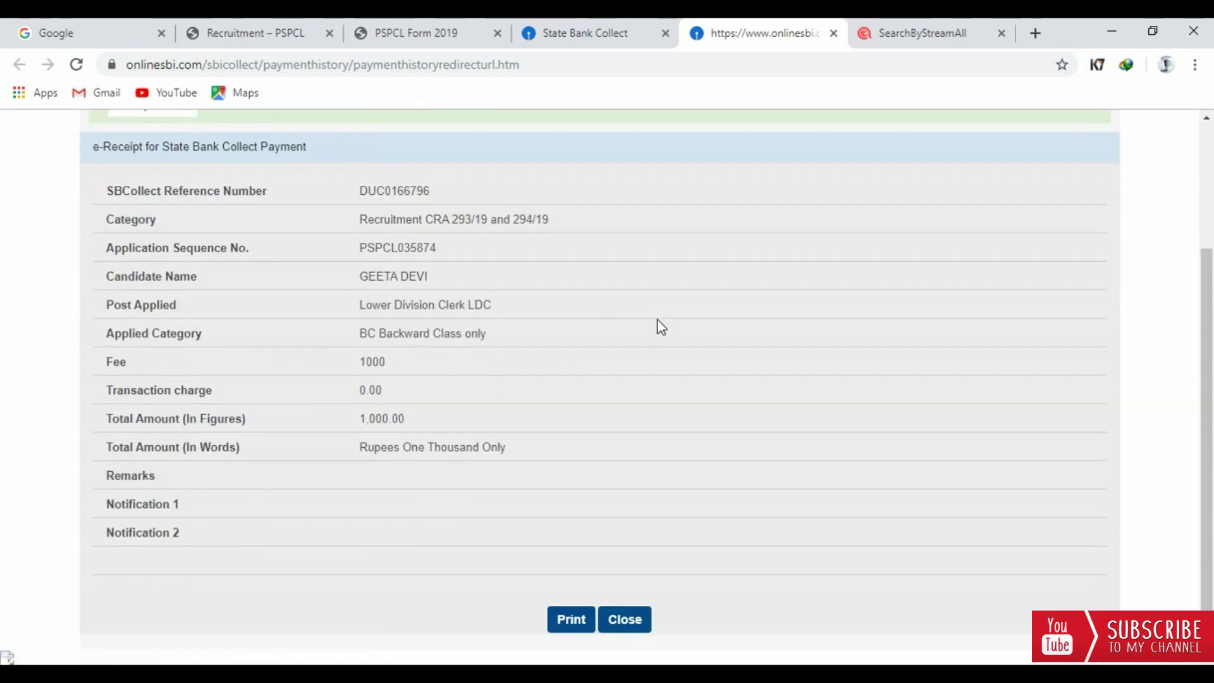
left_click(569, 618)
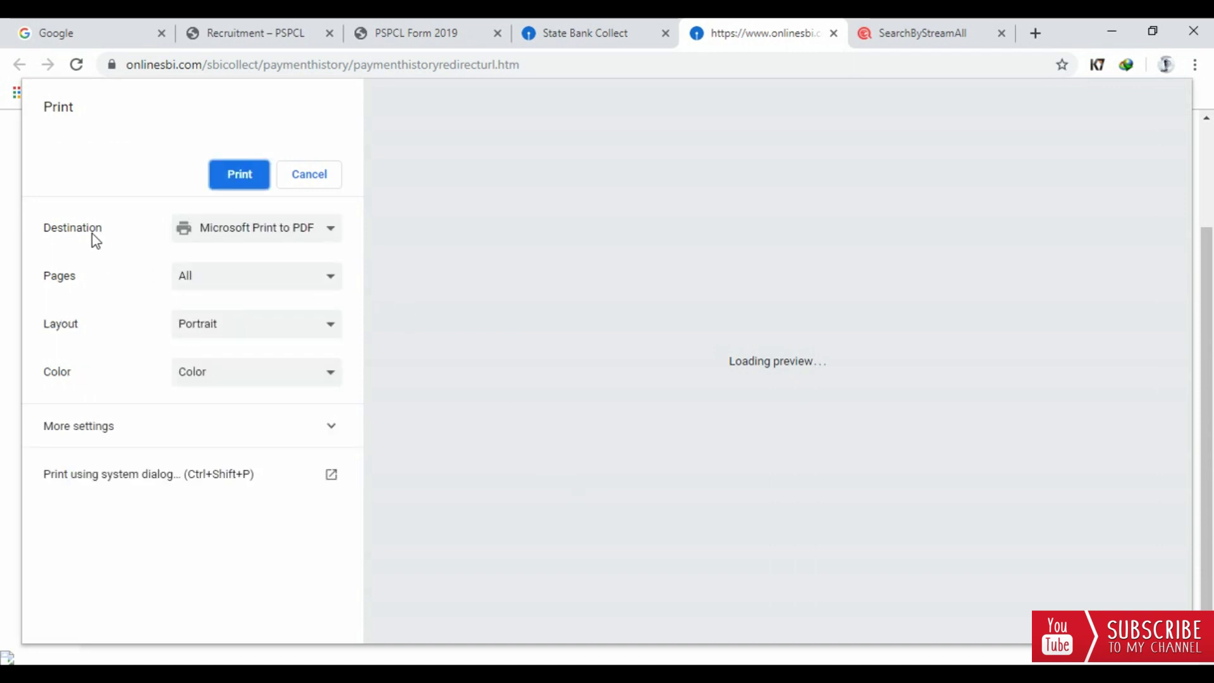
- Set the print destination to Save as PDF and save
left_click(247, 231)
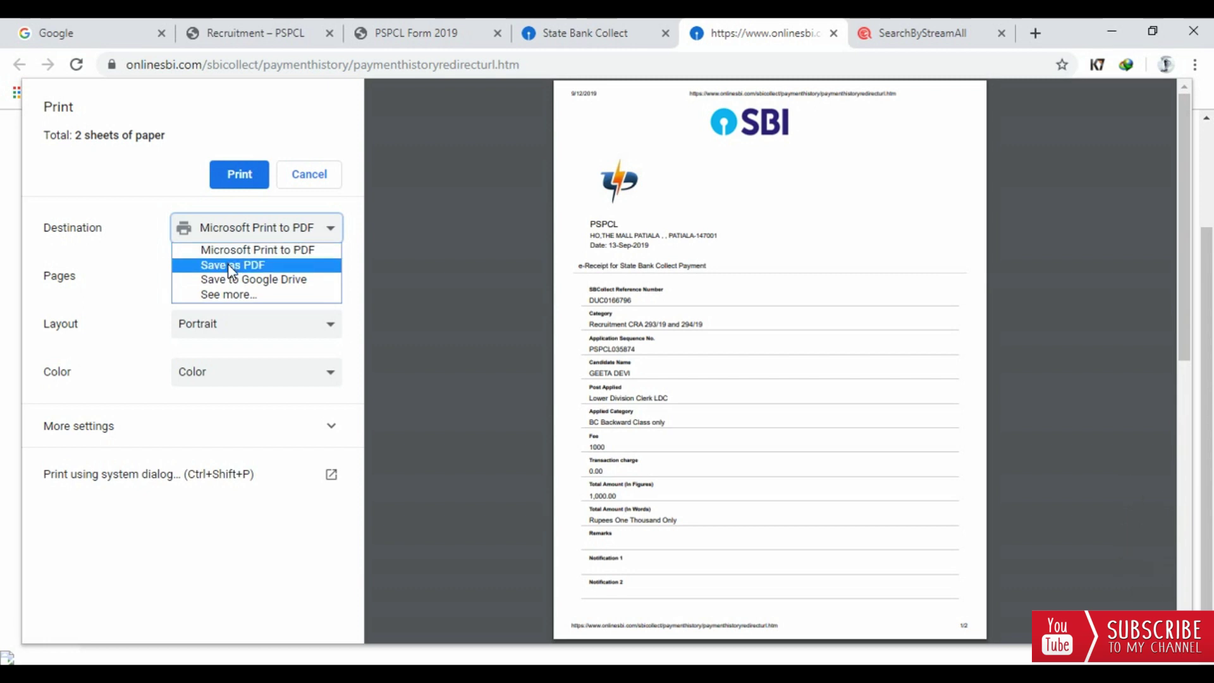
left_click(228, 263)
left_click(229, 181)
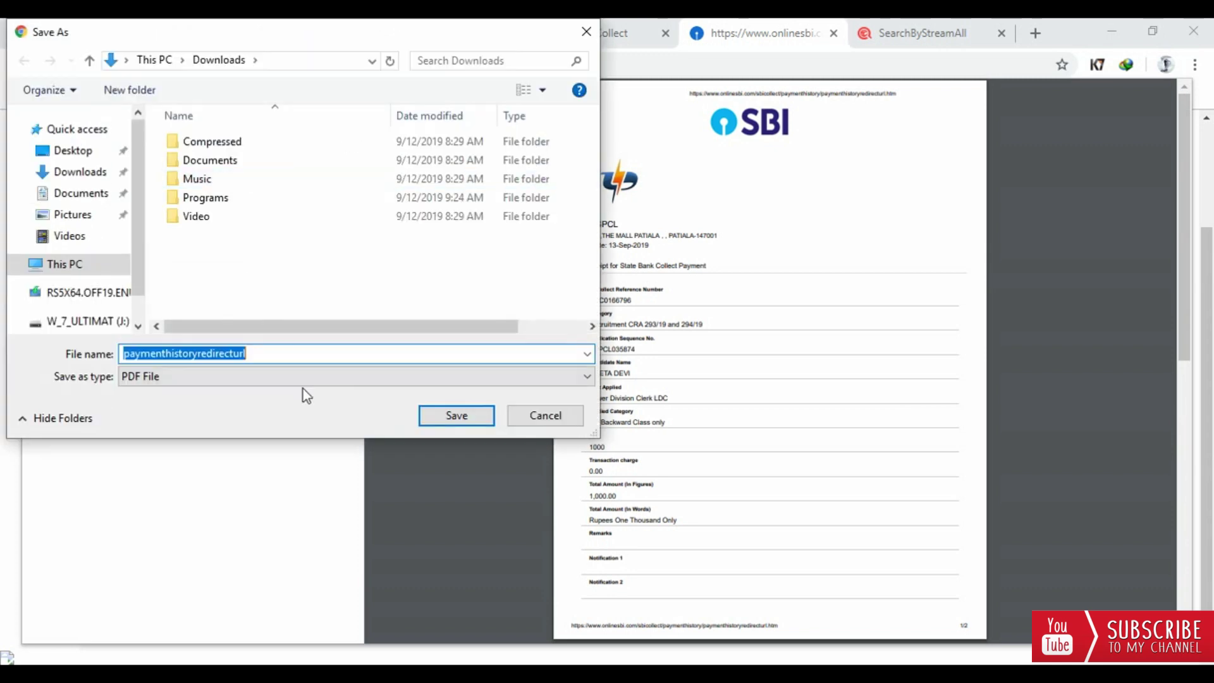
- Save the receipt PDF to the Desktop as PAY
key("BackSpace")
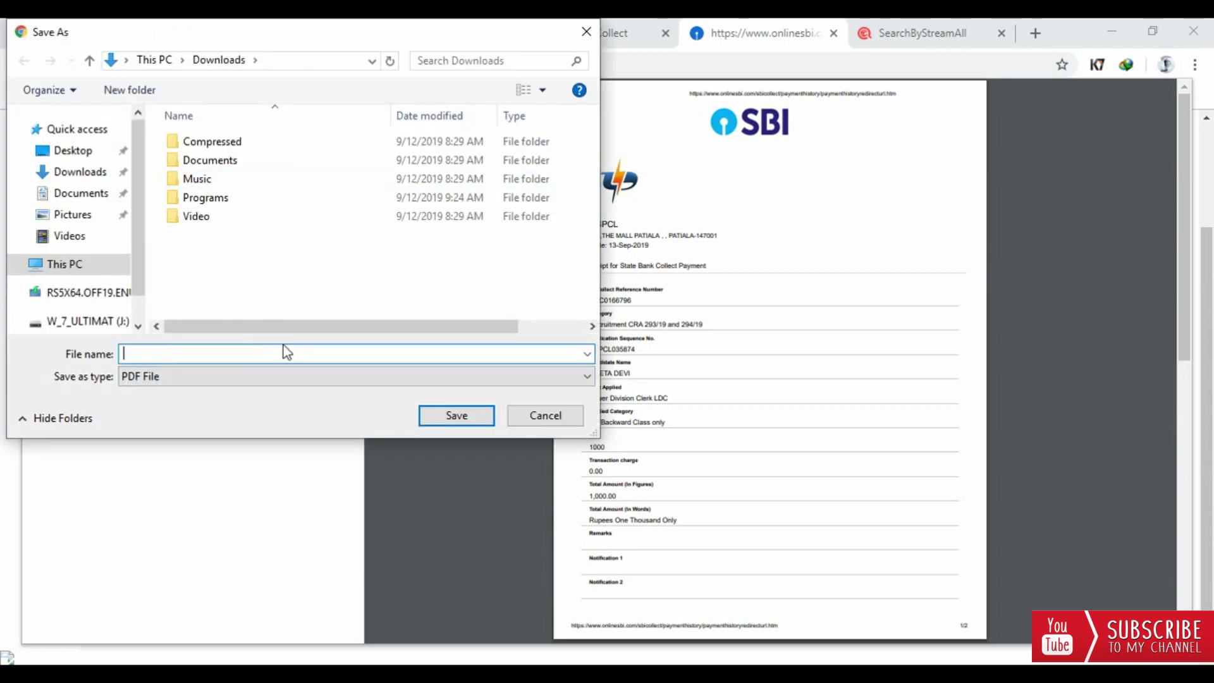
type("pay")
key("BackSpace")
key("BackSpace")
key("BackSpace")
type("PAY")
left_click(63, 150)
left_click(464, 414)
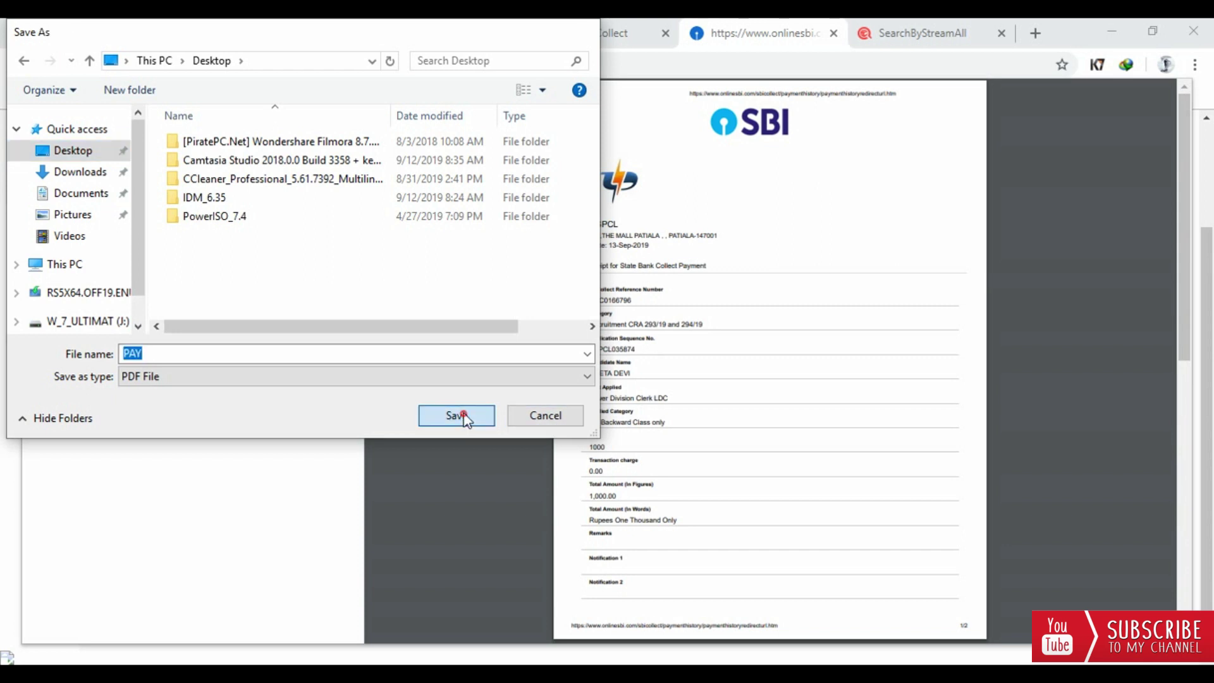
- Close the saved e-Receipt tab to return to the SBI Collect payment success page
scroll(569, 367, "down", 1)
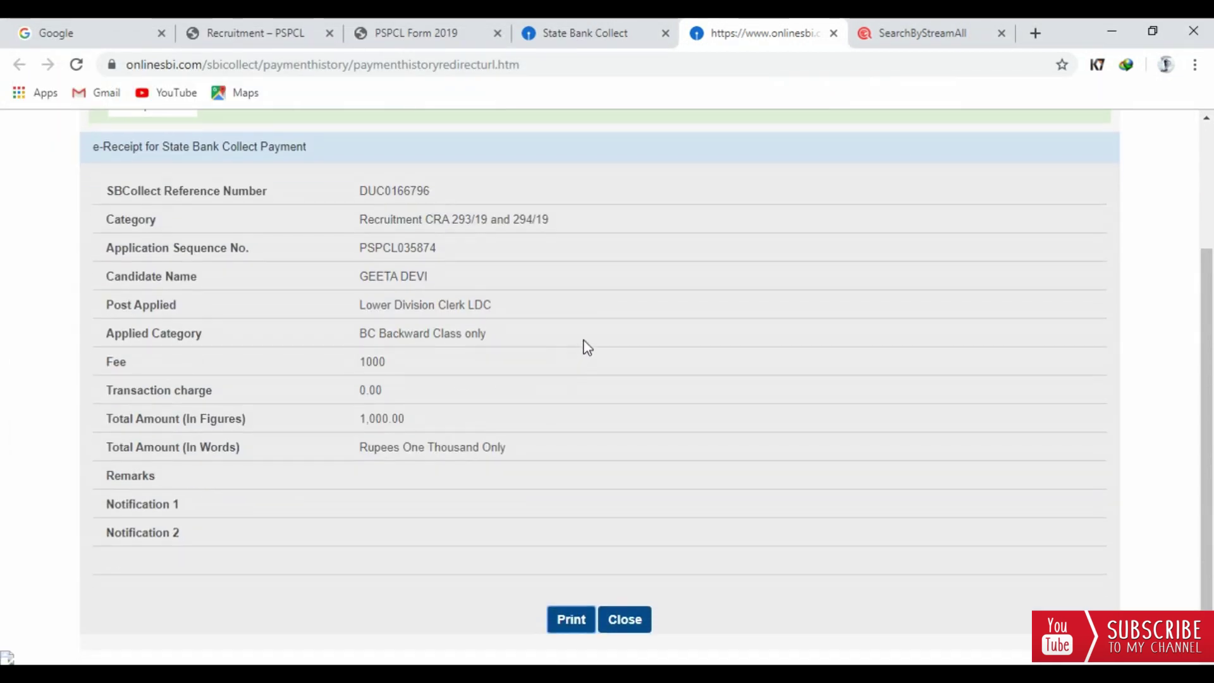
scroll(520, 320, "up", 3)
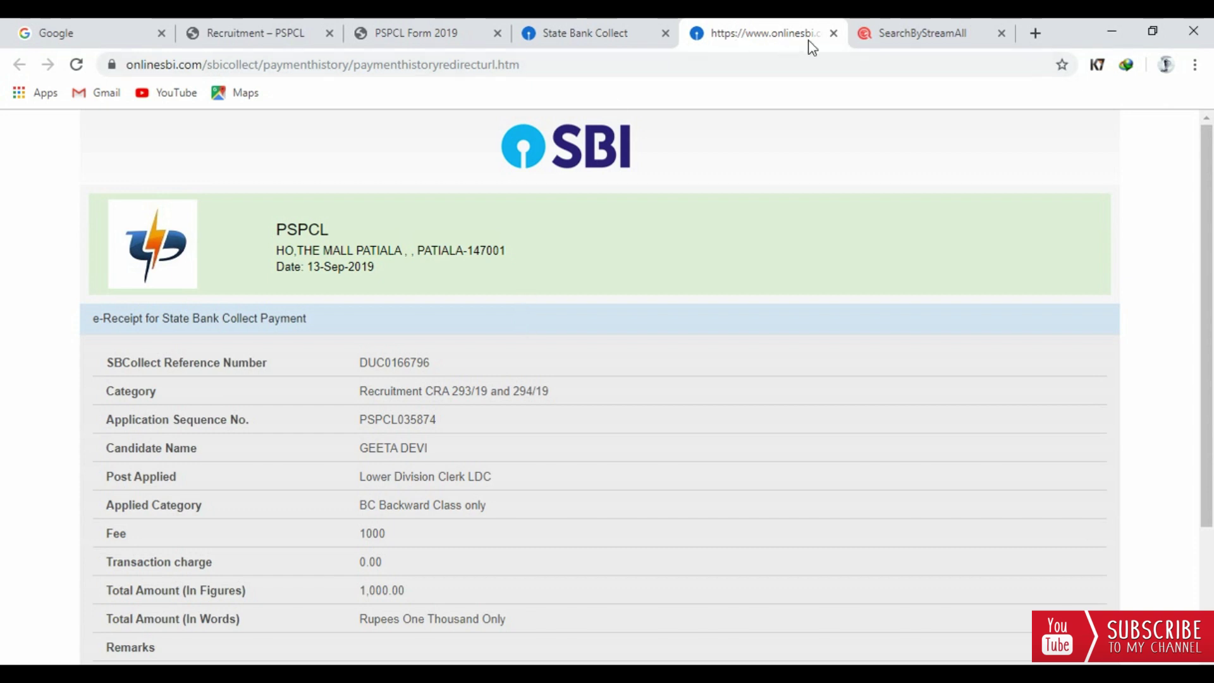
left_click(833, 33)
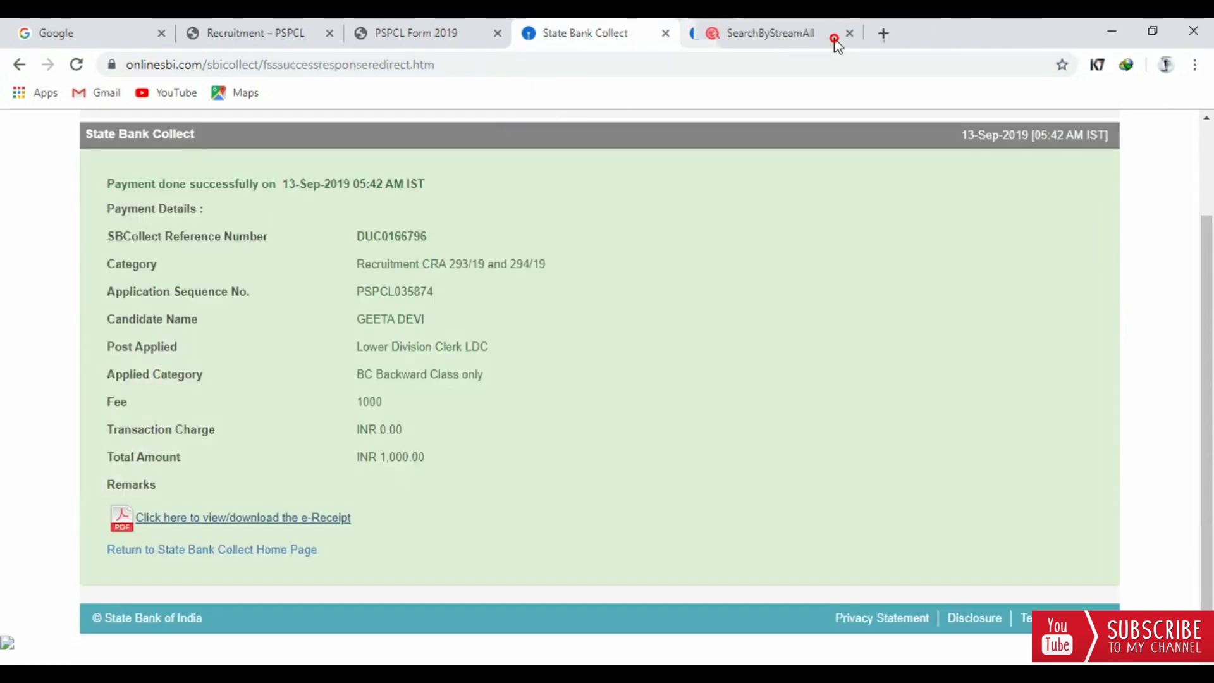